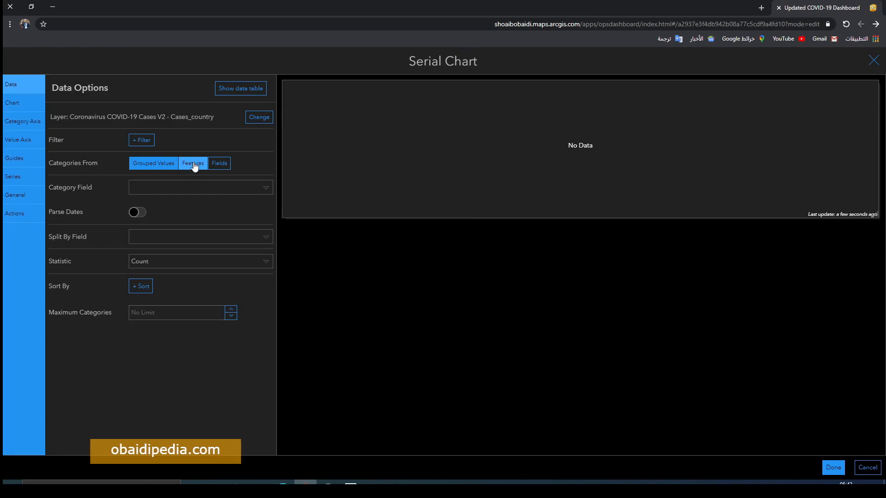
- Build the chart categories from features, with Country/Region as the category field and Deaths as the series 1 field
click(190, 170)
click(180, 186)
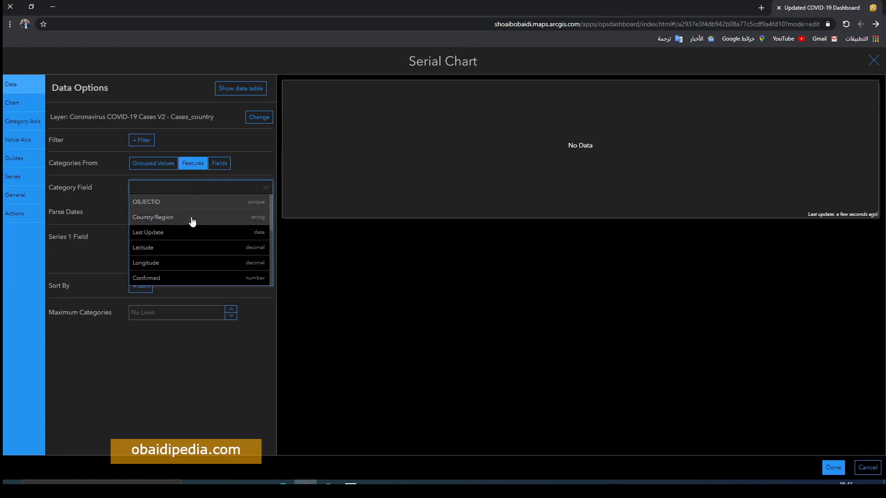
click(178, 223)
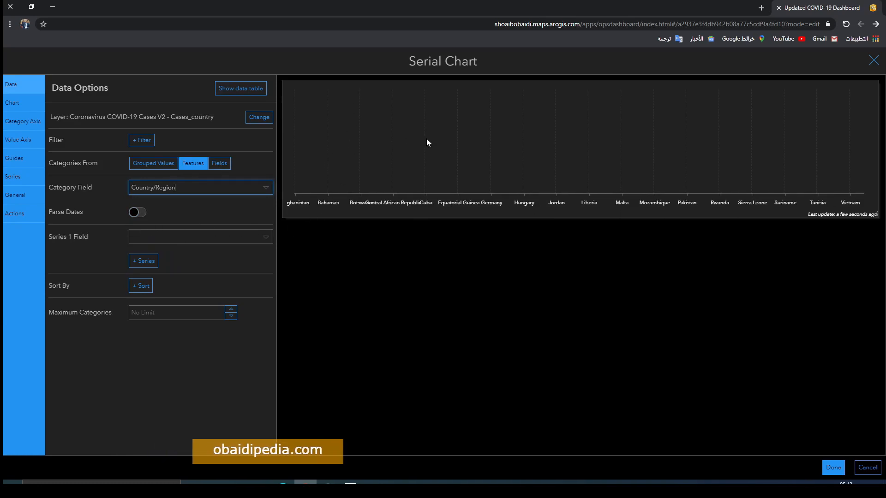
click(168, 240)
click(181, 294)
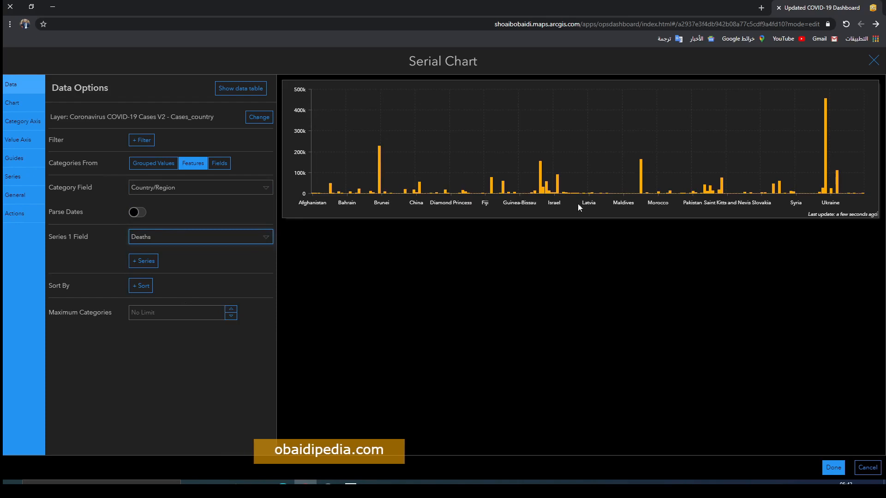
- Try Confirmed as the series 1 field and switch the field back to Deaths
click(268, 238)
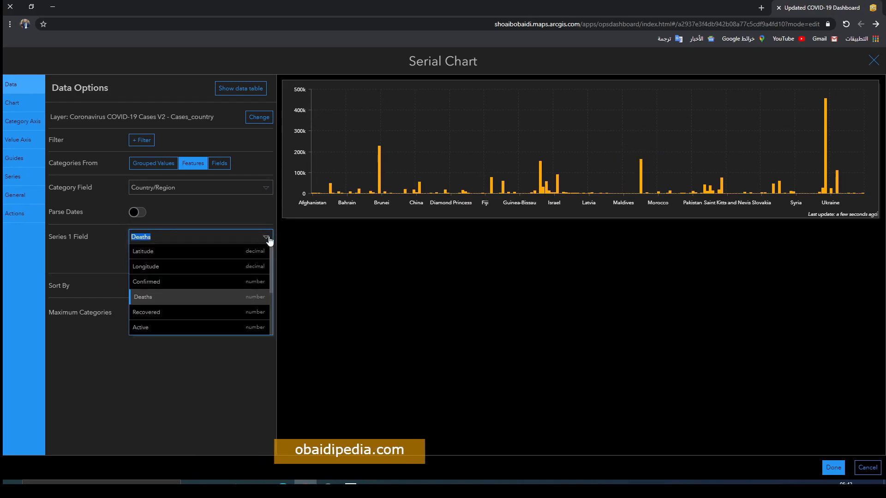
click(217, 282)
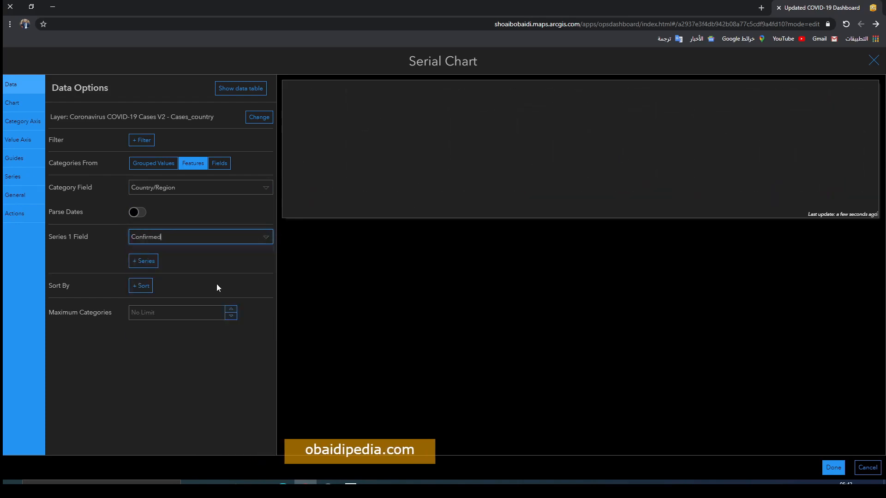
click(262, 244)
scroll(216, 300, down, 1)
scroll(208, 290, up, 1)
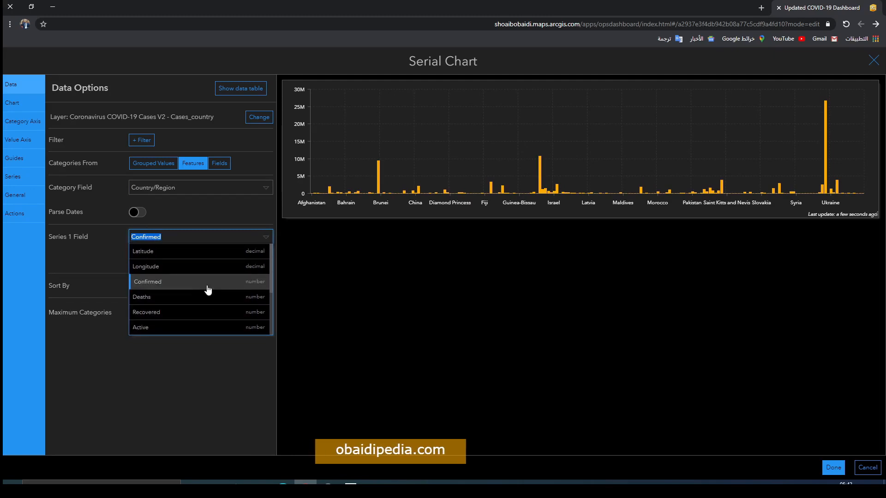
scroll(208, 289, down, 1)
scroll(208, 289, up, 1)
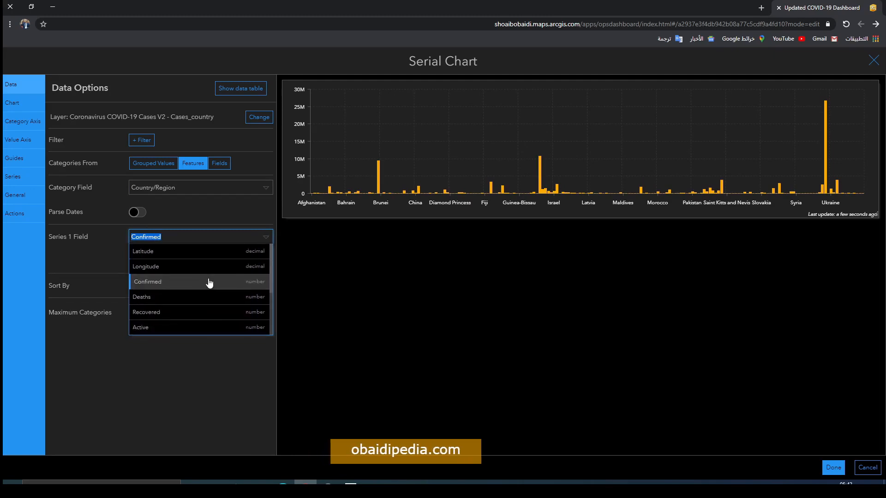
click(179, 298)
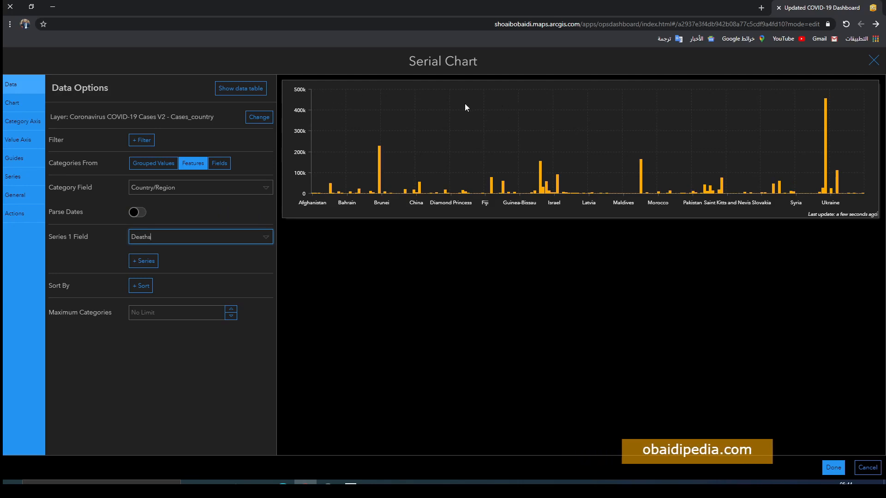
- Enable the category axis scrollbar and narrow the chart's visible range to the countries from Uganda to Zimbabwe
click(25, 123)
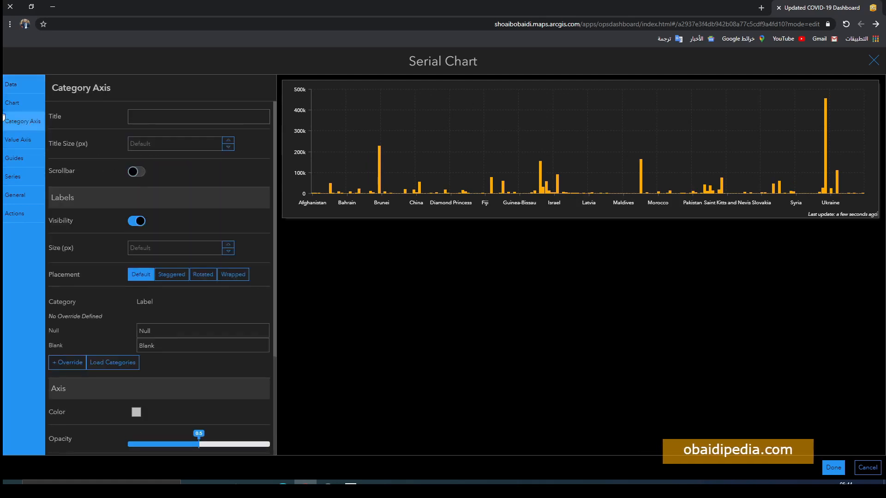
click(138, 173)
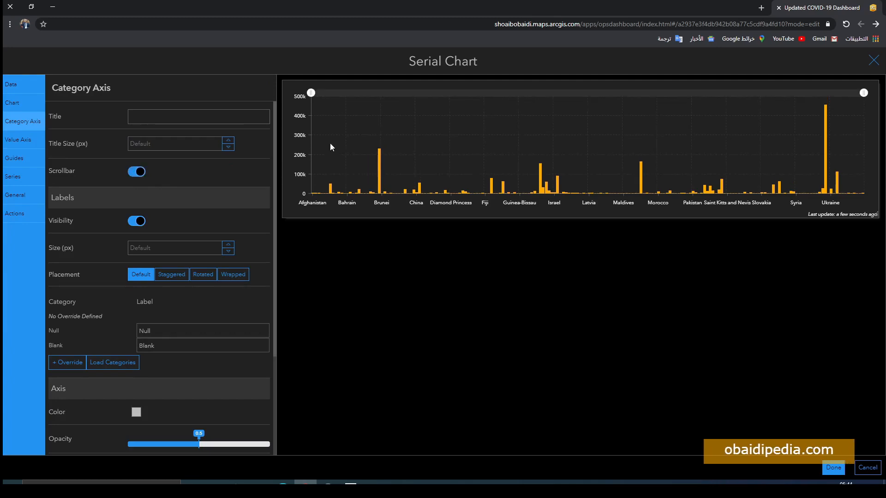
drag(314, 93, 825, 93)
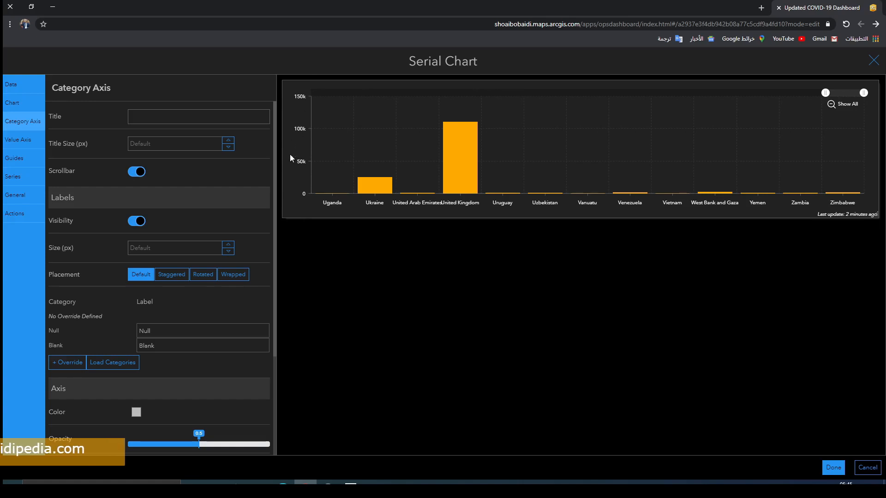
- Set the category axis title to "Countries"
click(23, 105)
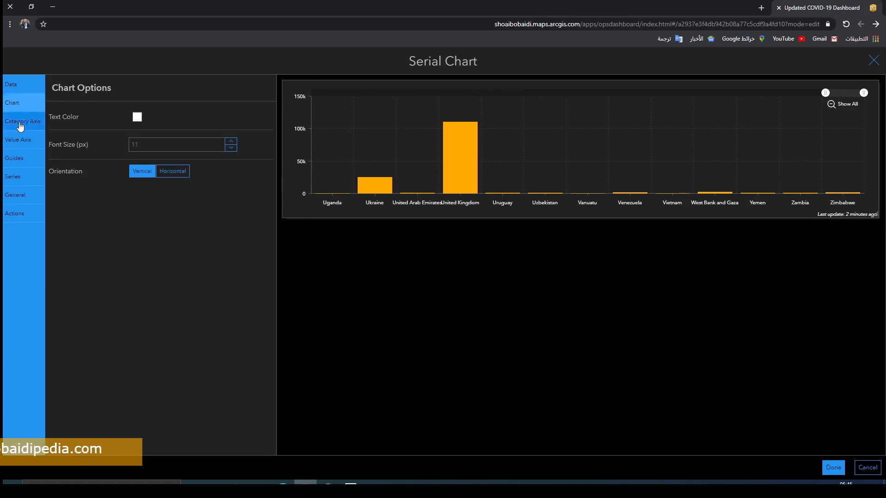
click(22, 121)
click(151, 116)
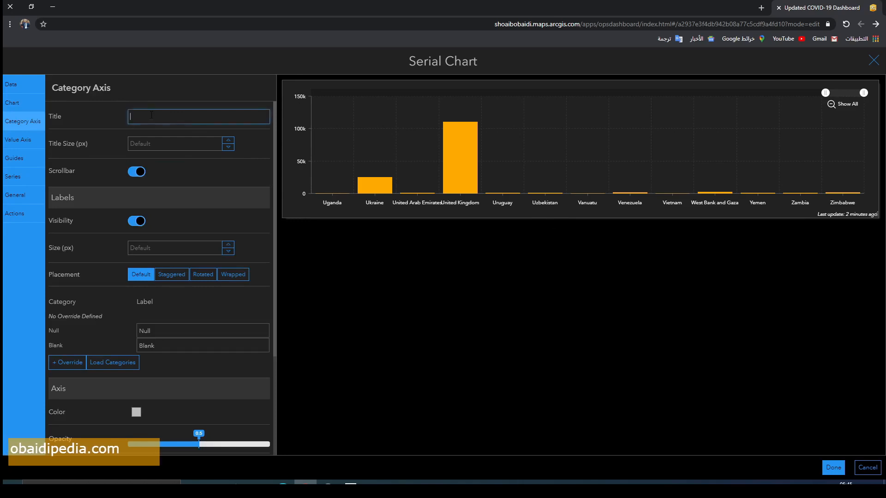
text(Countries)
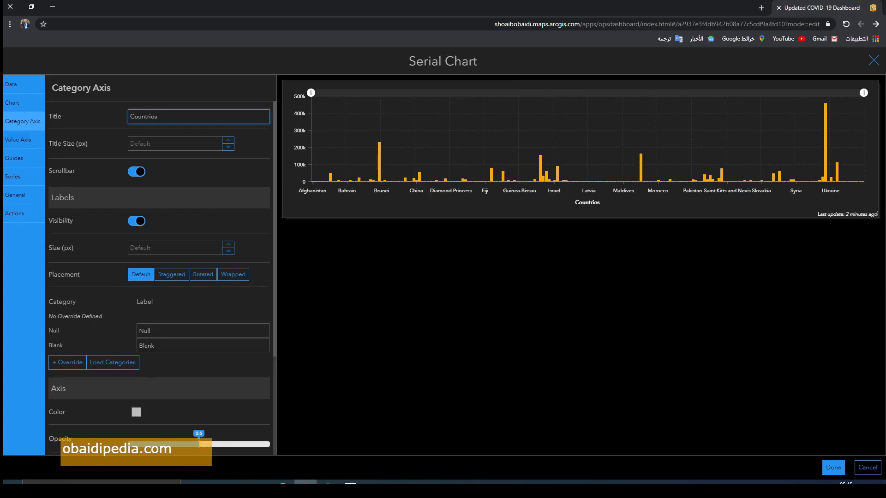
- Set the value axis title to "No Death"
click(21, 140)
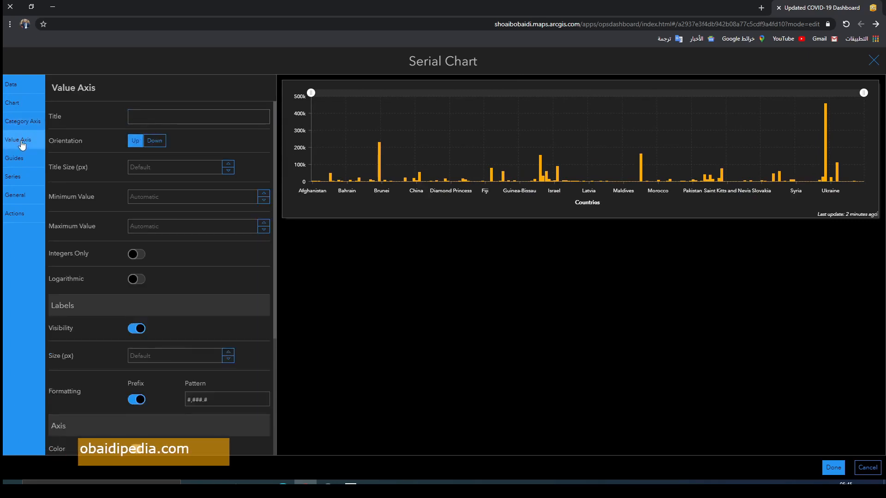
click(192, 117)
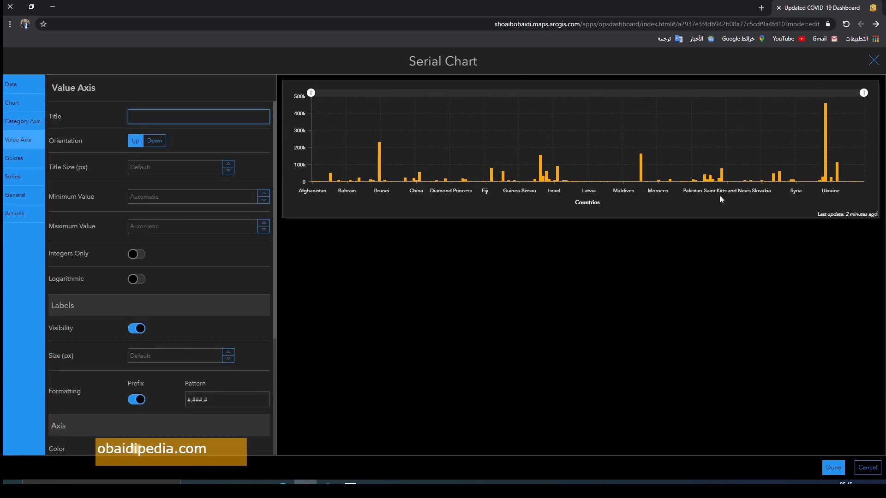
text(Death)
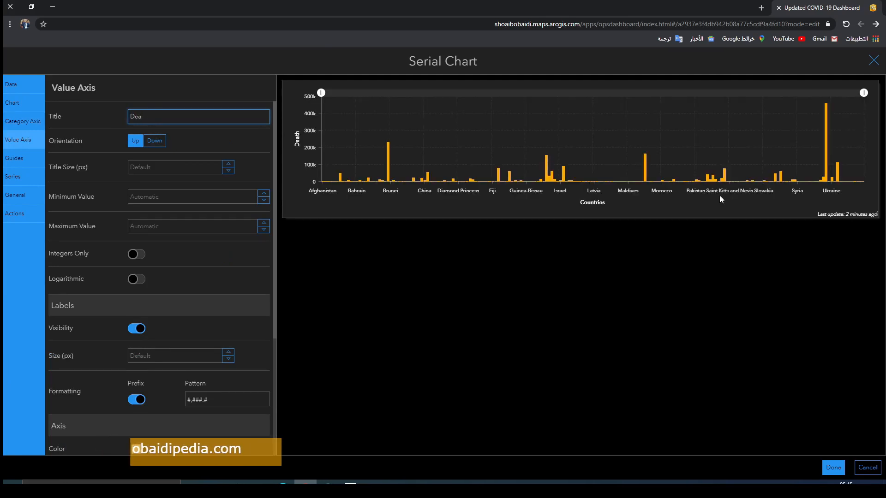
key(BackSpace)
key(BackSpace)
key(BackSpace)
text(N)
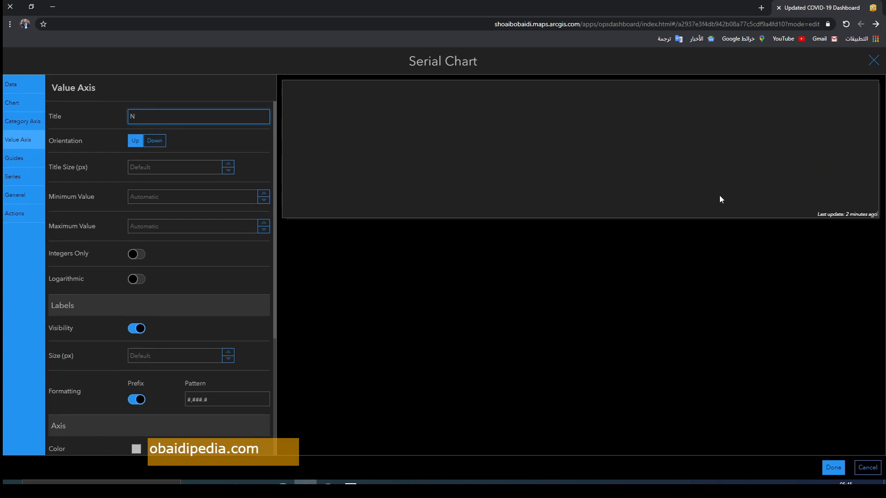
text(o Death)
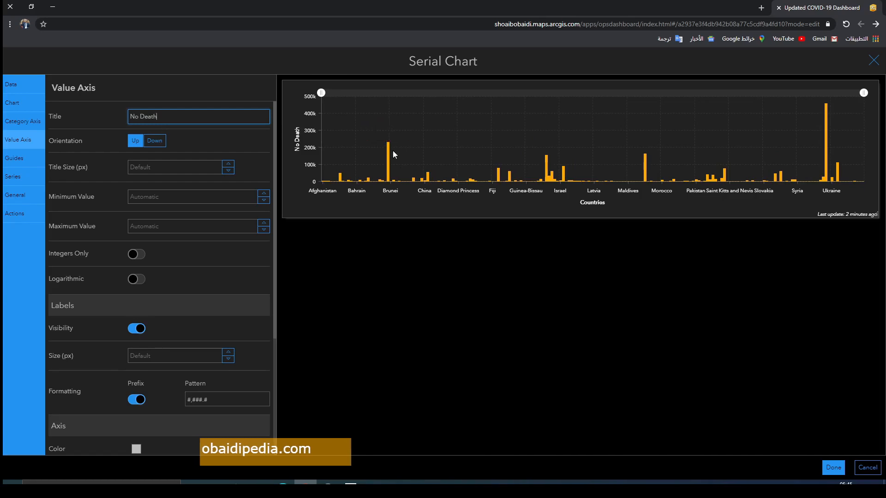
mouse_move(391, 151)
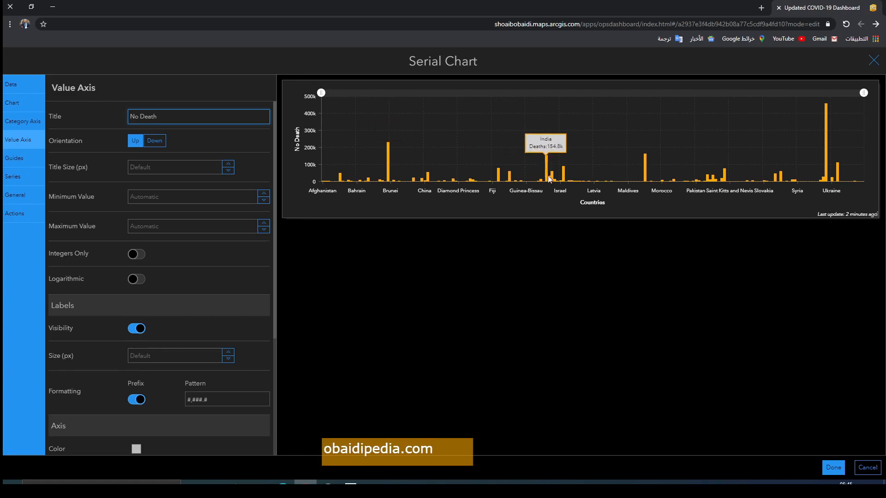
mouse_move(556, 147)
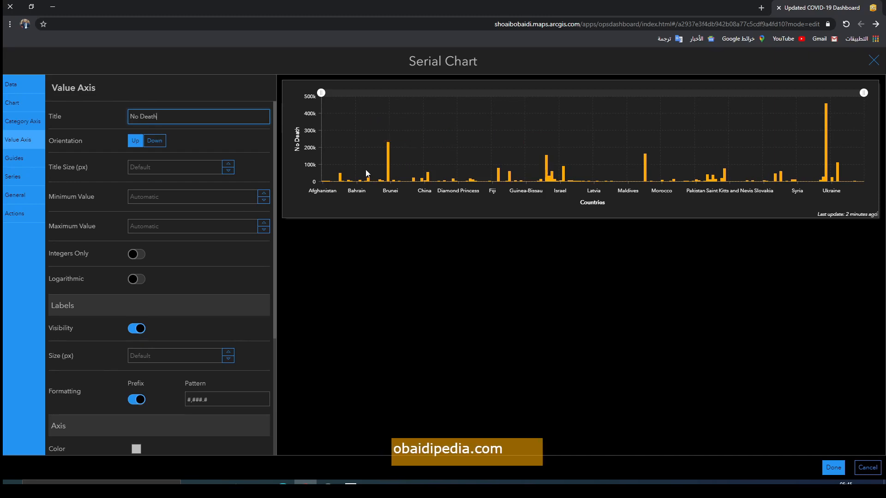
- Turn on the series labels and narrow the chart's visible range to the countries from Sierra Leone onward
click(19, 176)
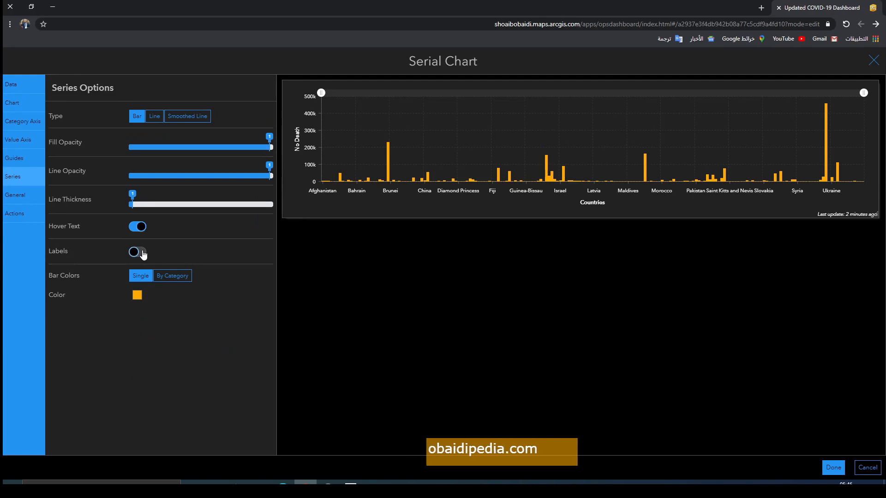
click(143, 253)
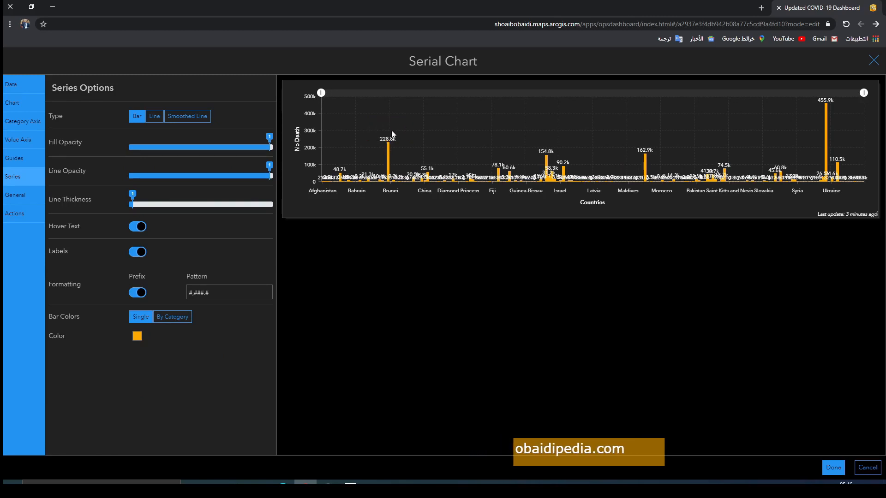
drag(361, 92, 757, 77)
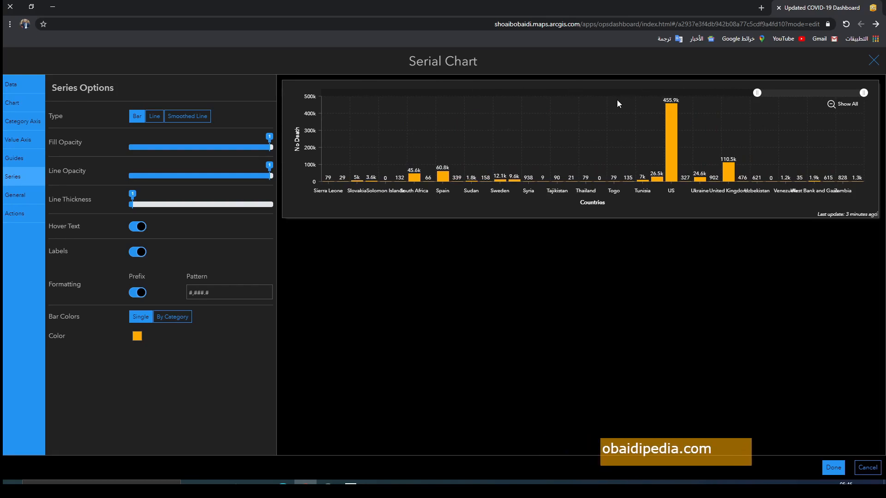
- Give the chart the title "Country based Death Cases" in its general options
click(21, 196)
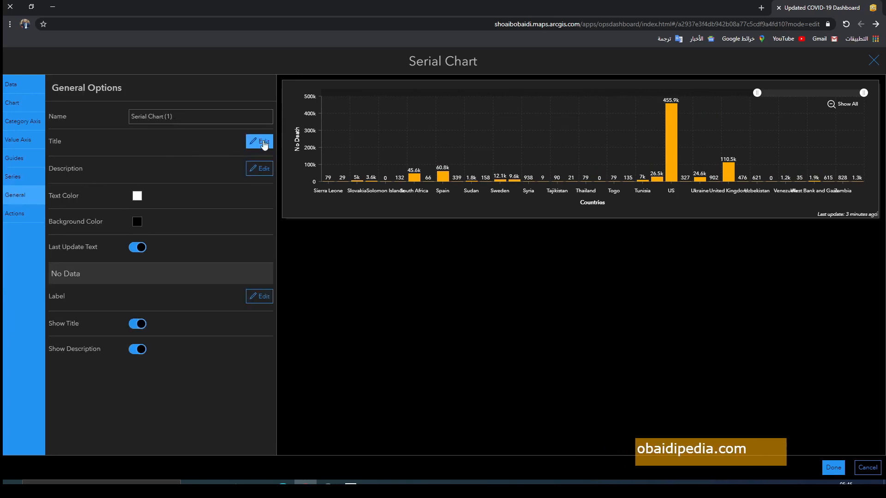
click(261, 142)
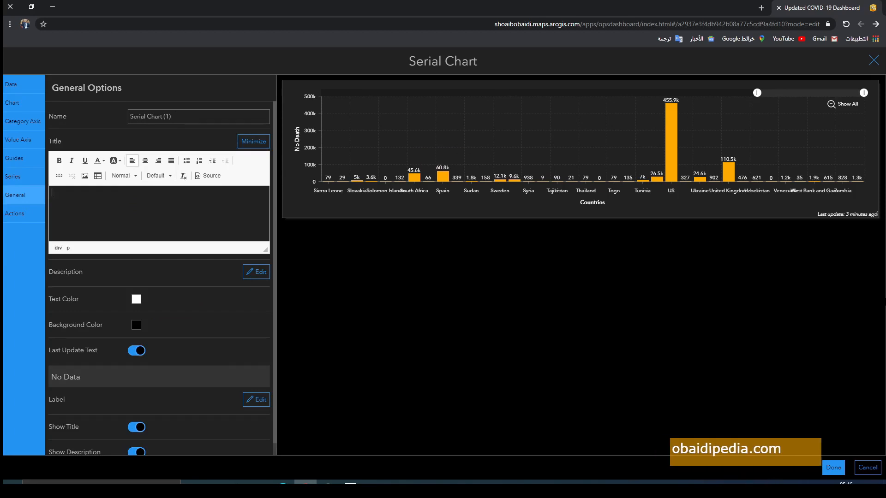
text(Death Cases)
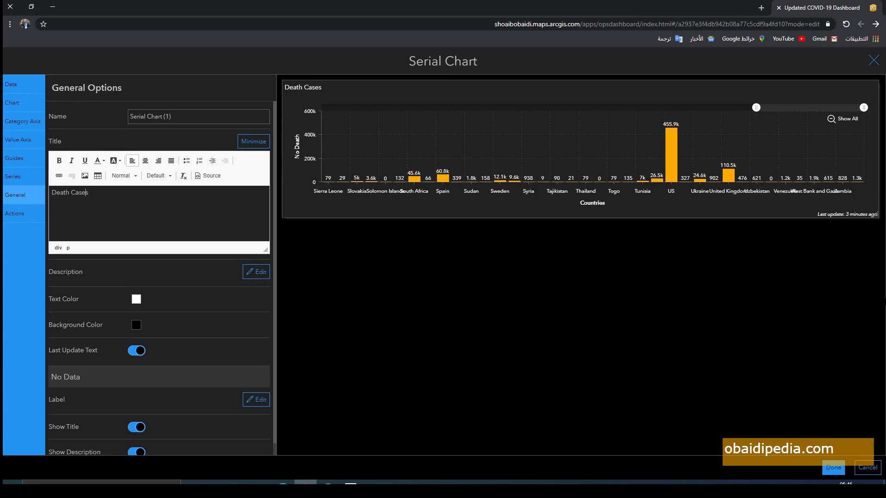
text(Count)
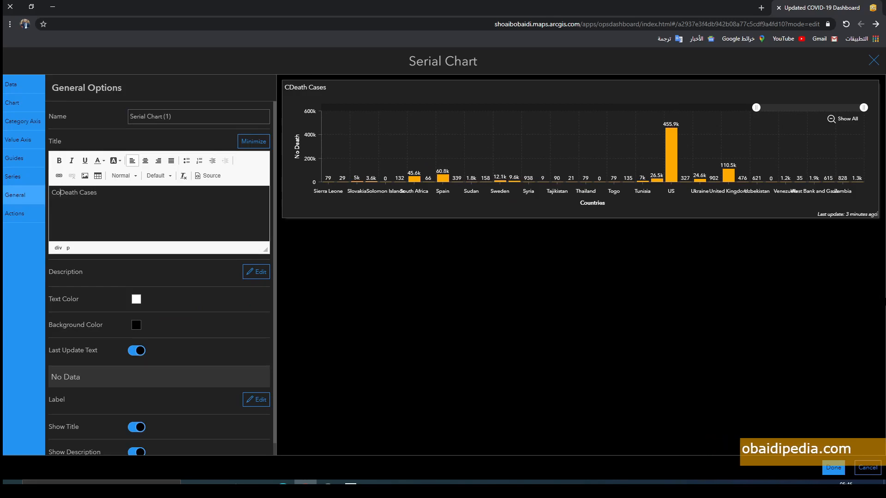
text(r)
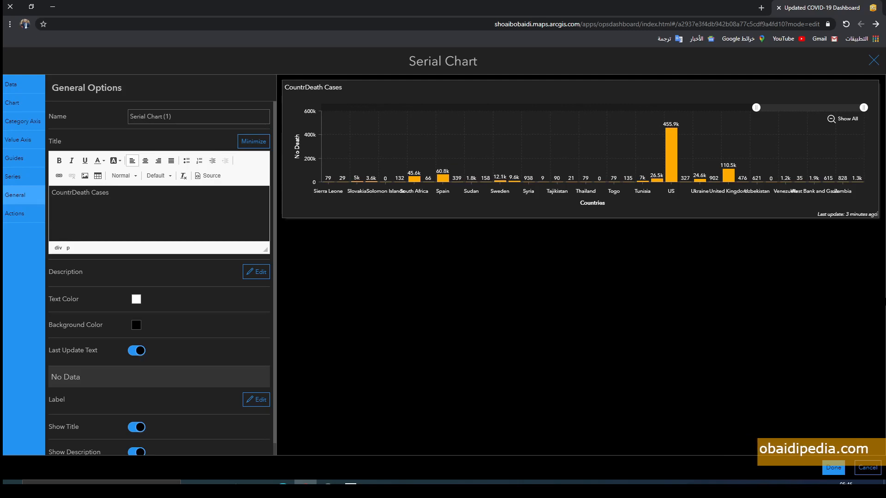
text(y based)
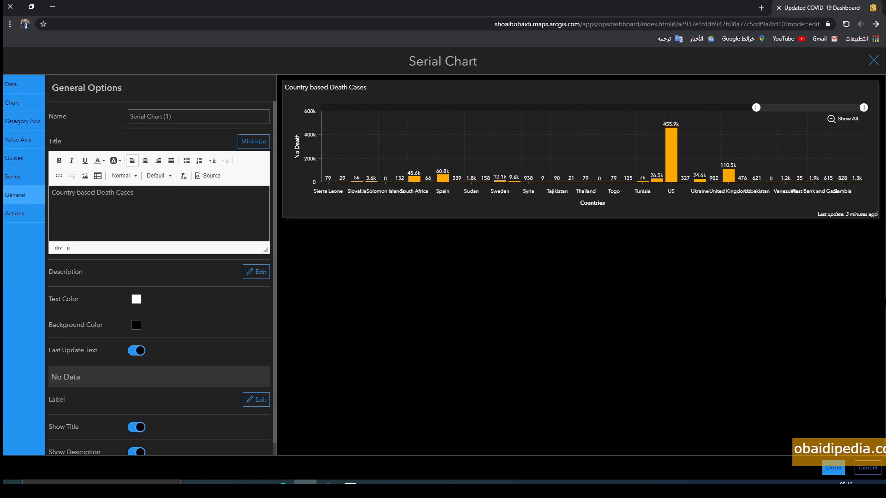
- Centre the chart title and make all of its text bold
click(146, 161)
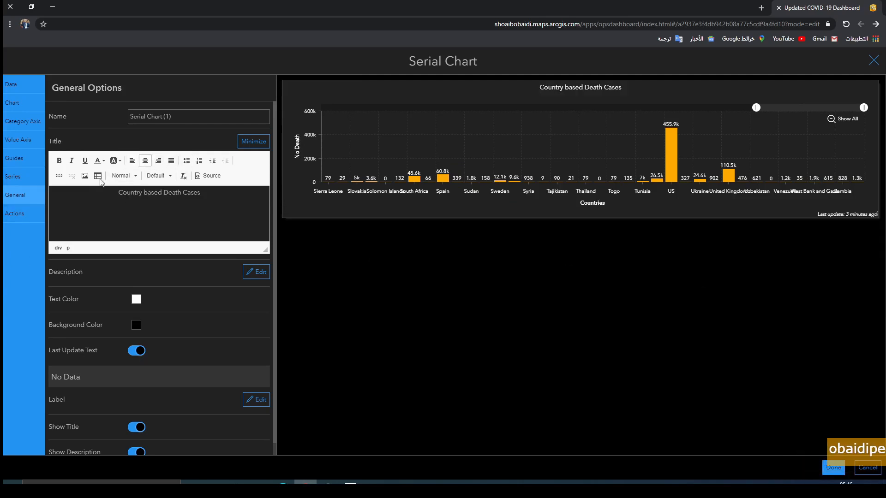
click(59, 161)
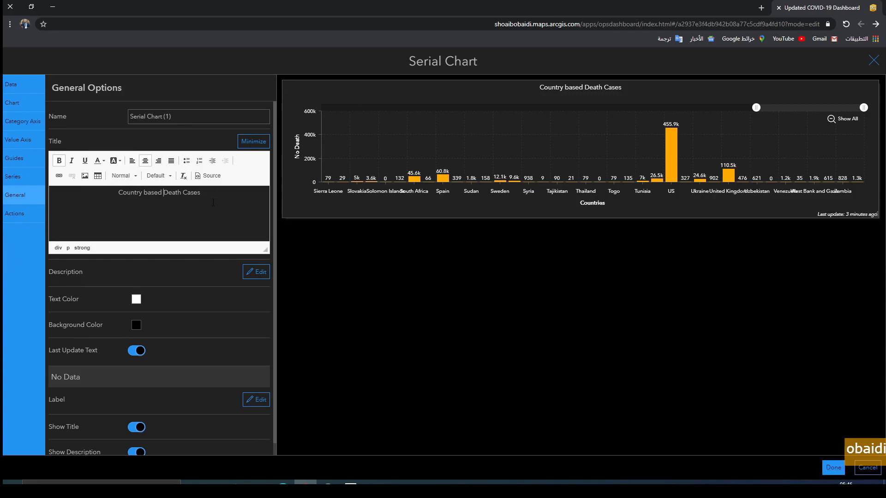
key(ctrl+a)
click(59, 161)
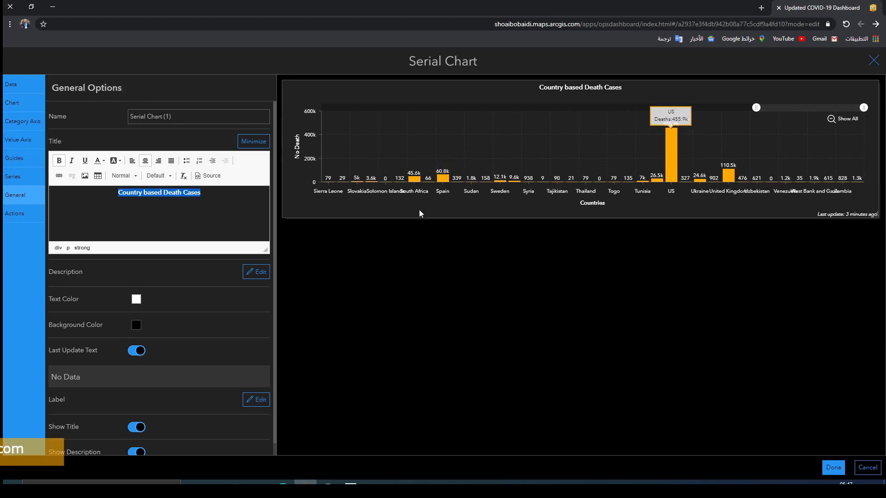
- Change the single bar color of the series to red (#ff0000)
click(23, 177)
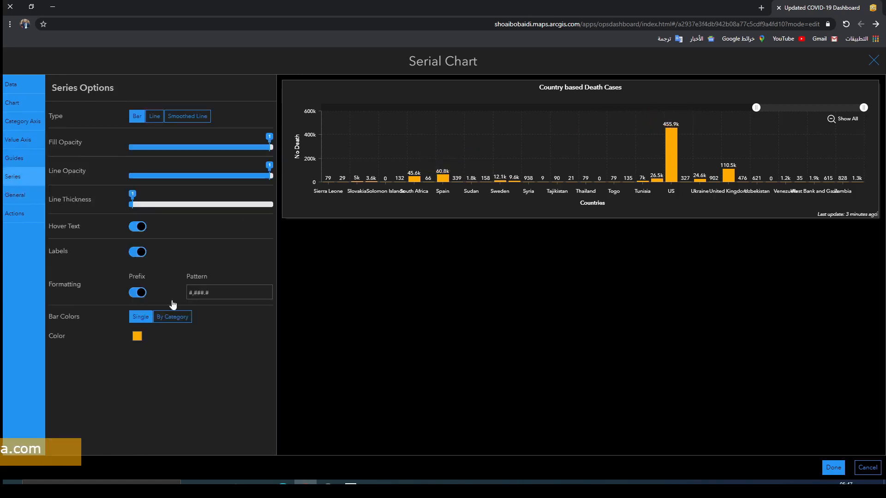
click(137, 338)
click(149, 365)
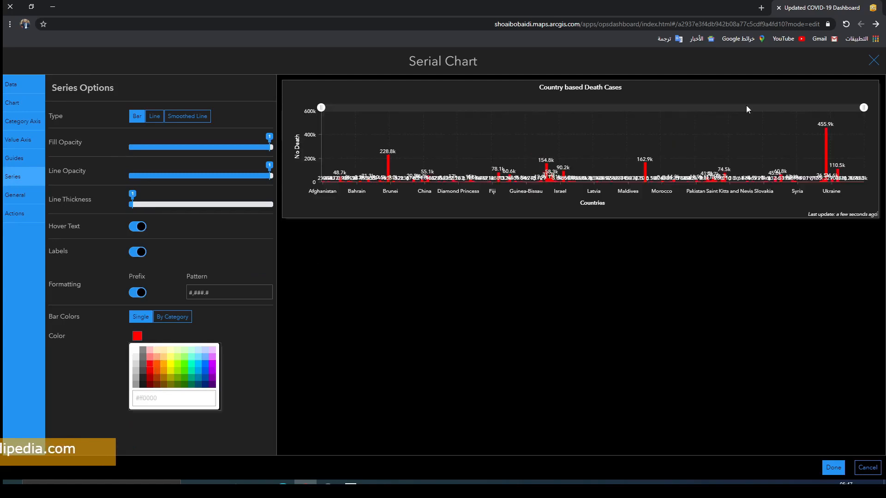
- Narrow the chart's visible range to the countries from Afghanistan to Comoros and examine the tallest red bar
drag(862, 106, 431, 107)
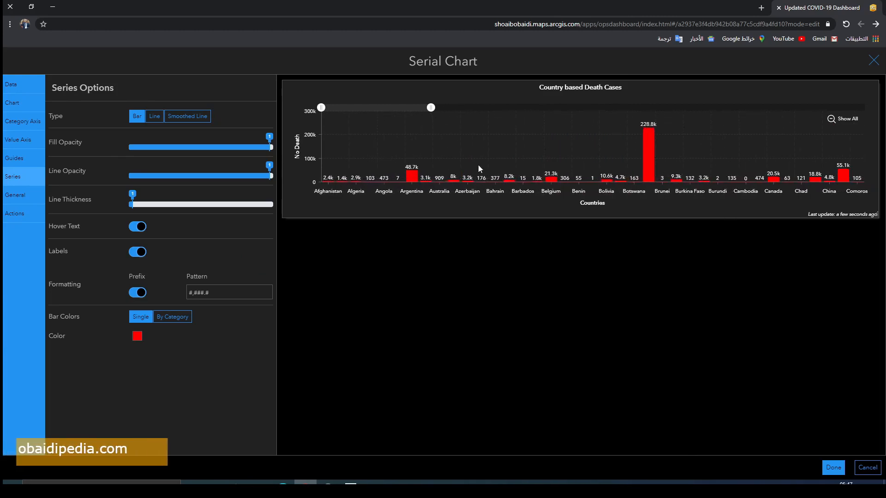
mouse_move(651, 148)
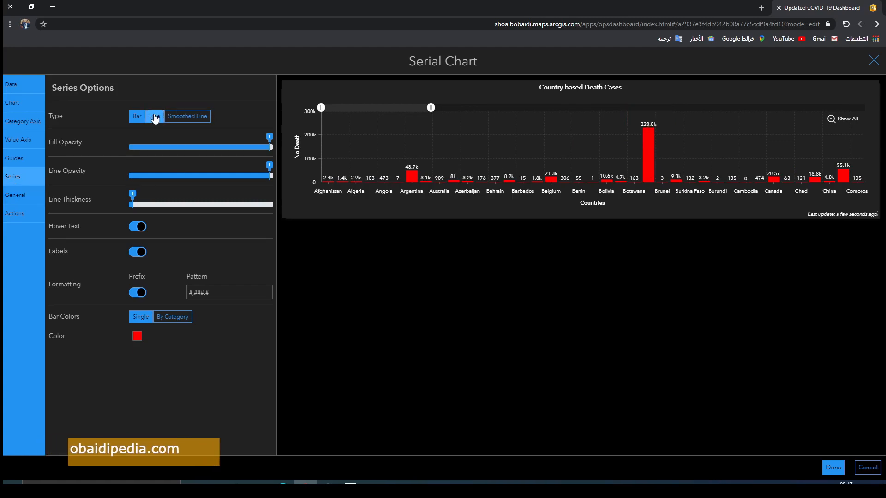
- Try the Line series type with the visible range narrowed to Sao Tome and Principe through Sierra Leone
click(154, 116)
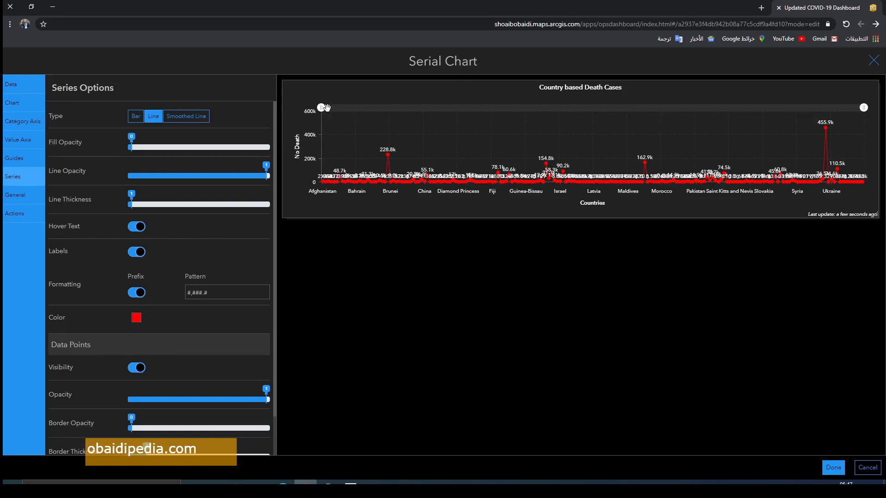
drag(327, 107, 741, 107)
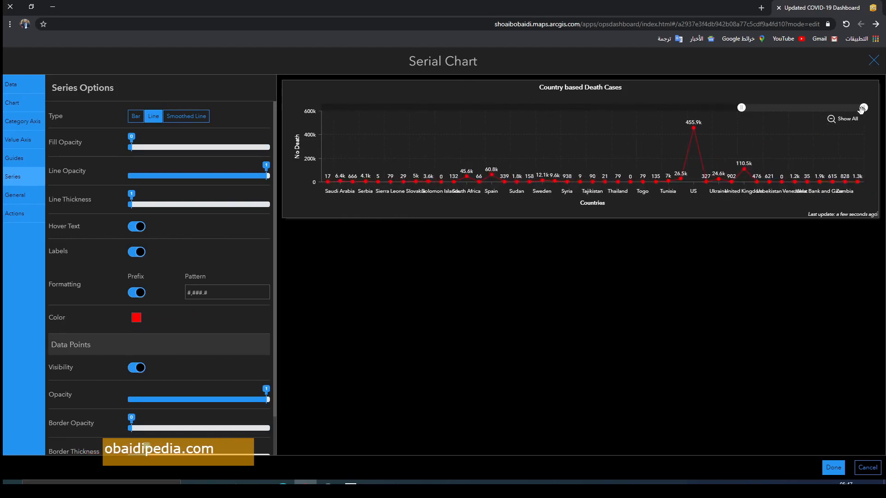
drag(862, 109, 759, 109)
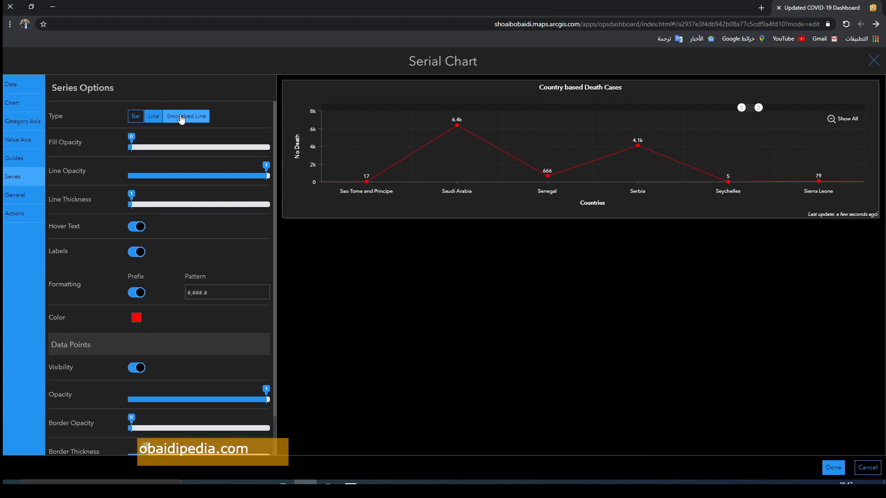
- Change the series type to Smoothed Line and narrow the visible range to Solomon Islands through Suriname
click(181, 118)
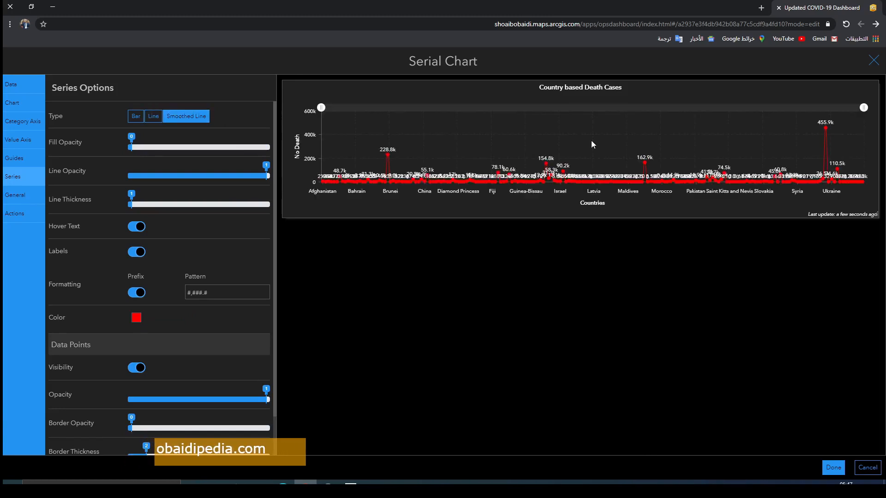
drag(321, 107, 801, 108)
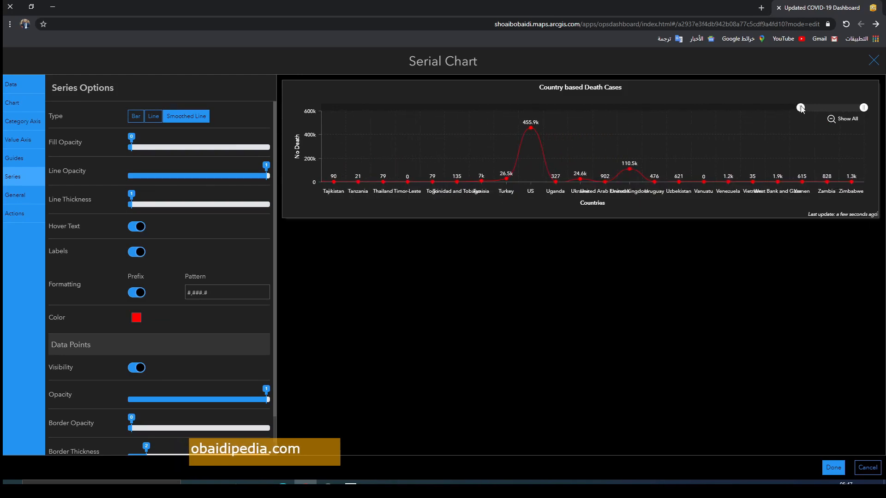
drag(863, 107, 790, 108)
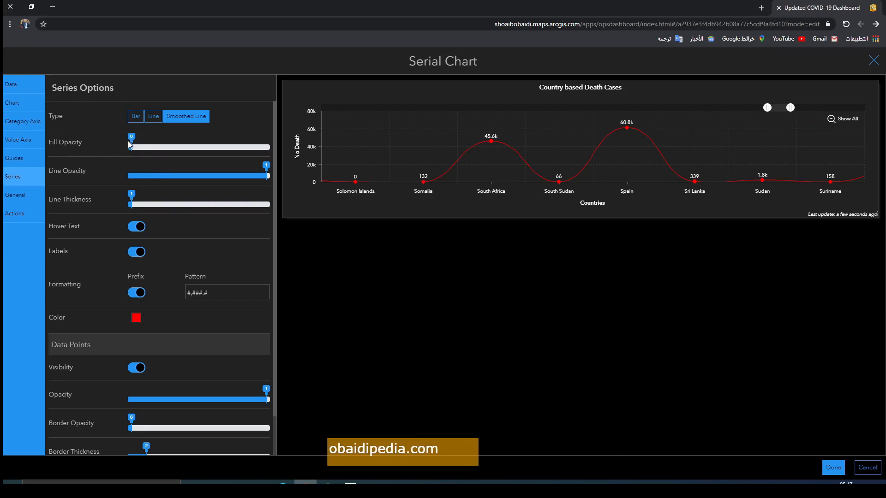
- Try a series fill opacity of 0.4, then settle on 0.1, checking the filled curve over a few countries each time
drag(135, 144, 187, 148)
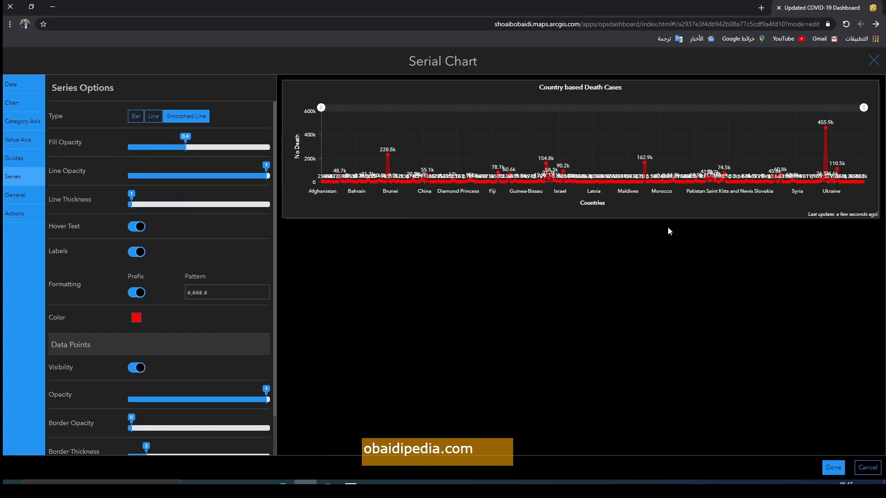
drag(864, 108, 352, 115)
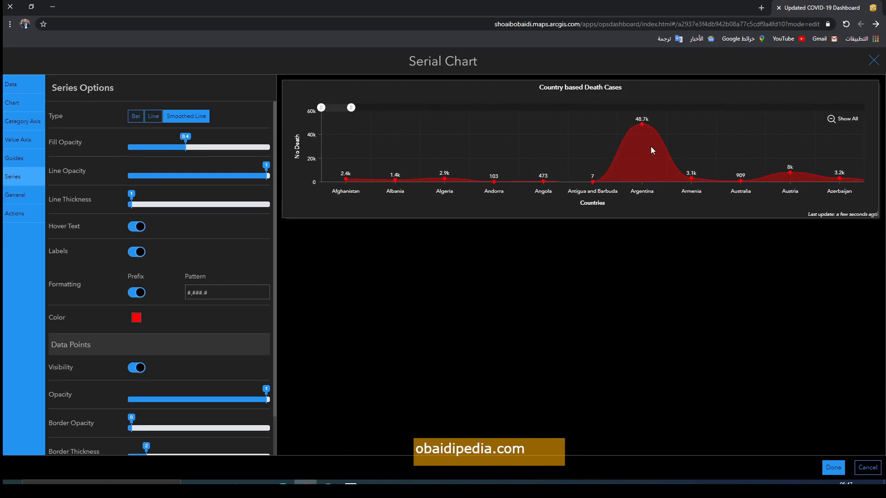
click(149, 148)
drag(320, 107, 848, 122)
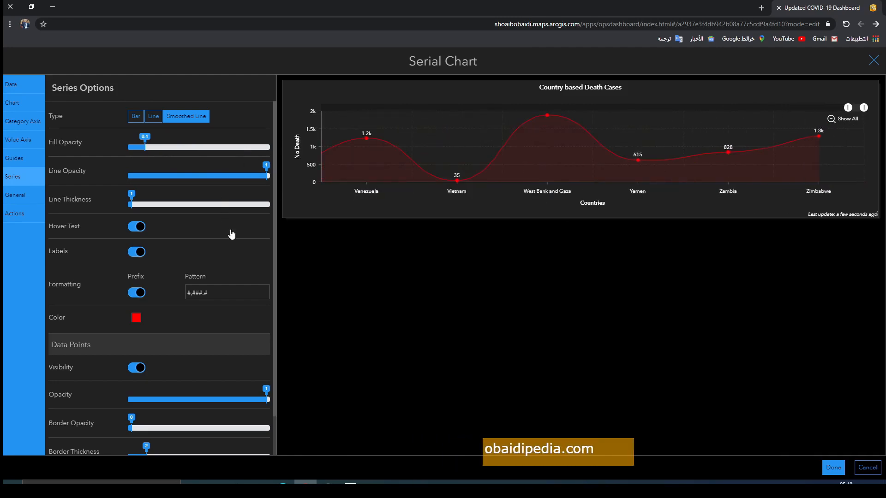
- Set the data points' border opacity to 0.3 and check them over Afghanistan through Antigua and Barbuda
scroll(231, 236, down, 1)
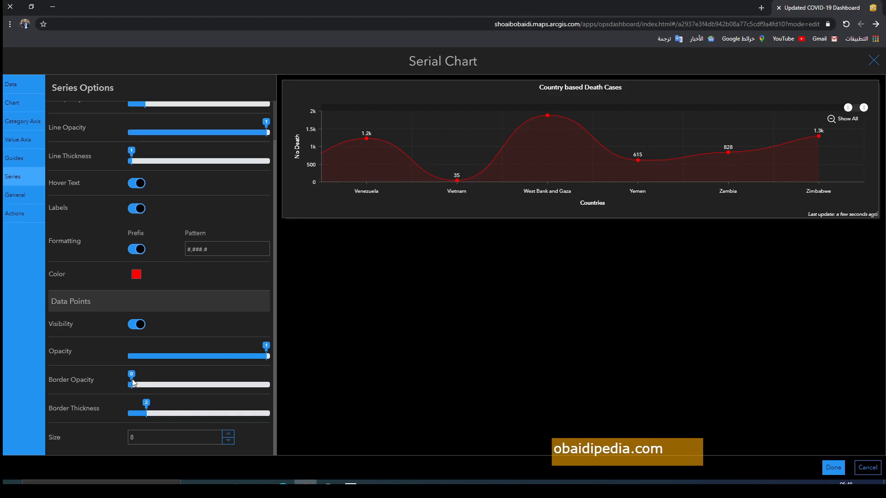
drag(133, 382, 169, 381)
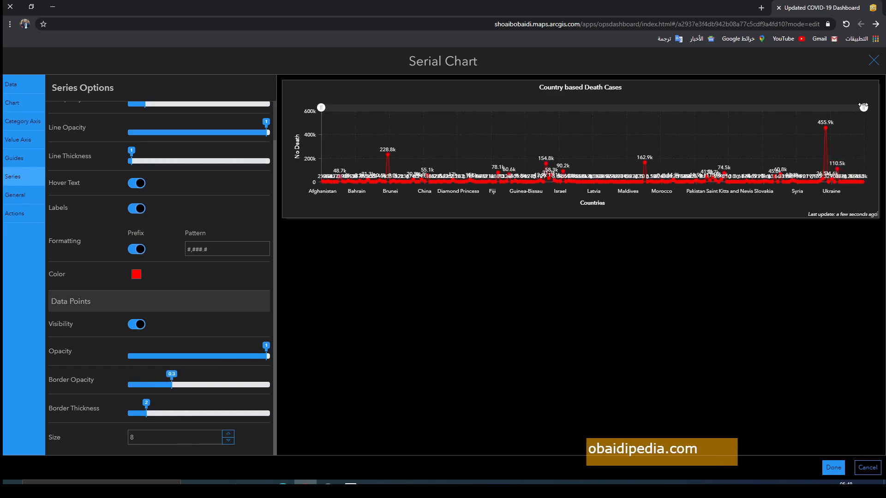
drag(864, 107, 338, 102)
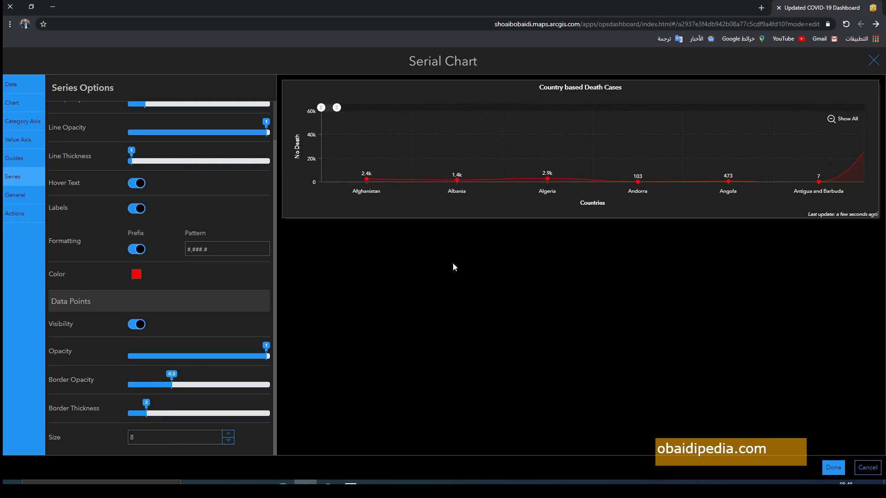
- Try a data point border thickness of 3 and check it over the countries from Sudan to Switzerland
click(162, 414)
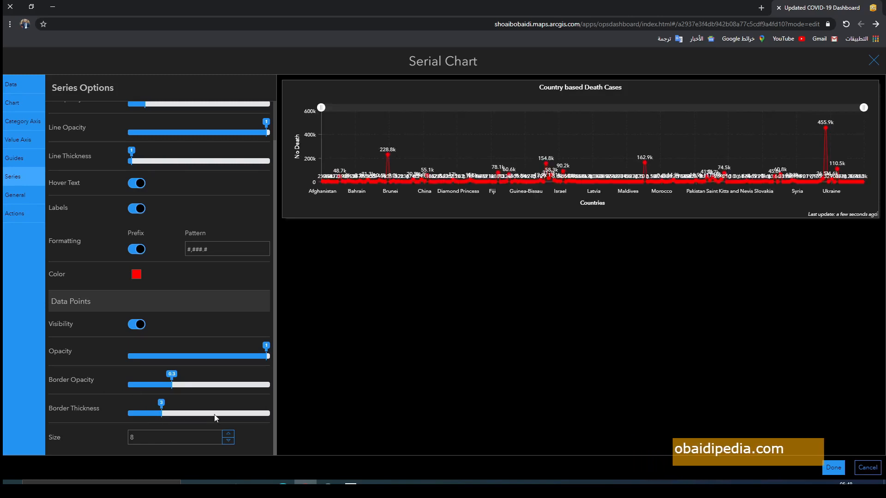
drag(319, 108, 795, 107)
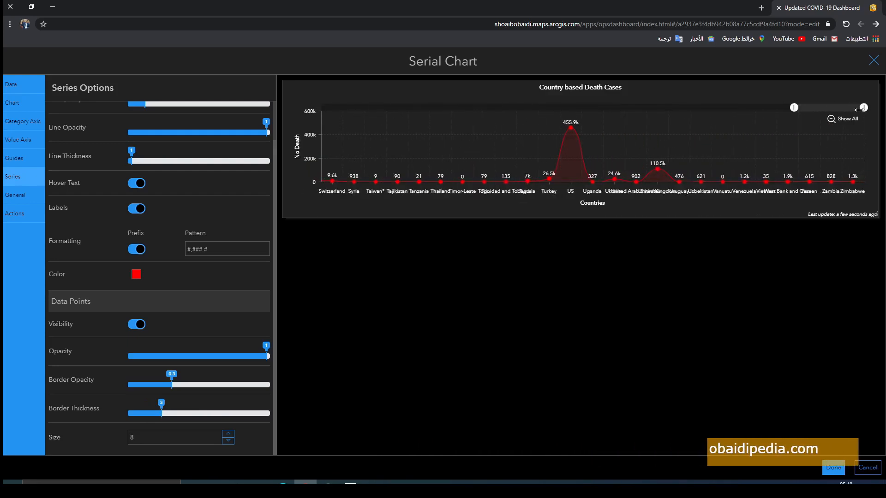
drag(859, 109, 784, 117)
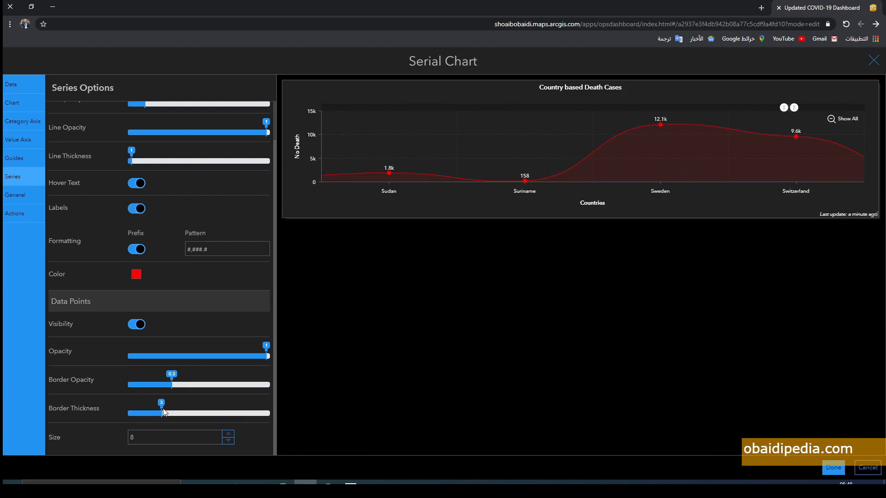
- Set the data points' border thickness to 8, check the points up close, and finish configuring the chart
drag(217, 410, 236, 413)
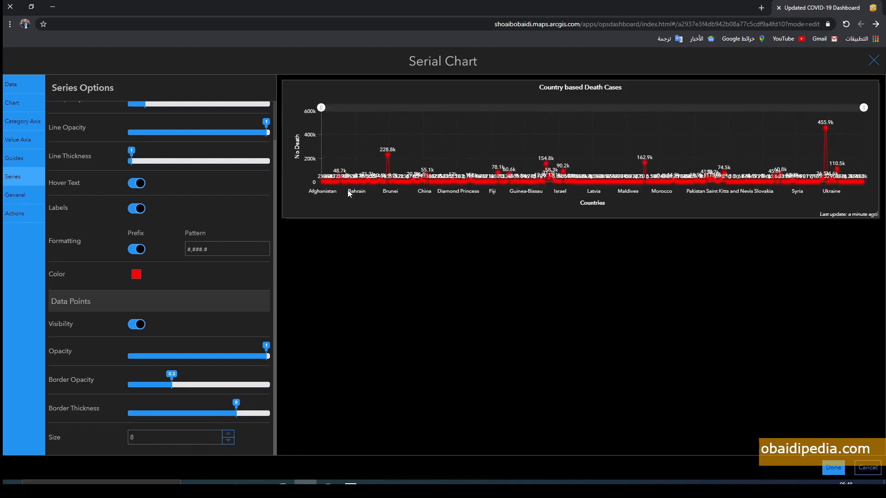
drag(324, 116, 826, 108)
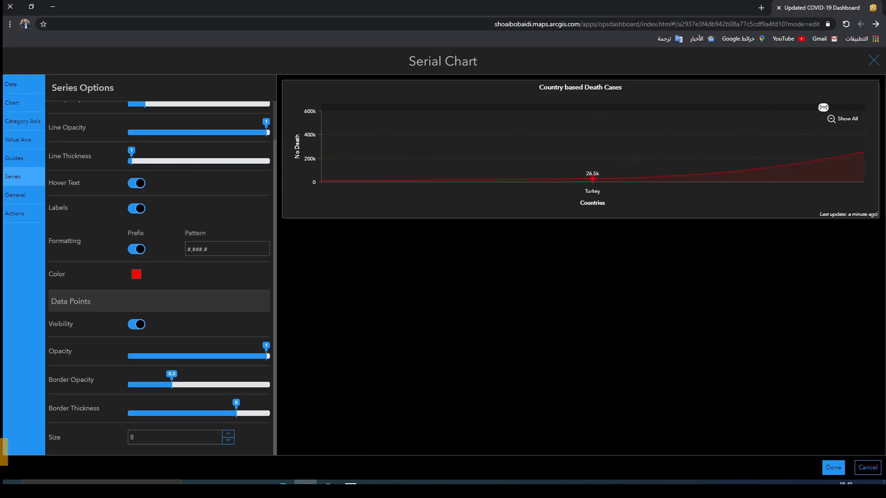
drag(823, 107, 814, 109)
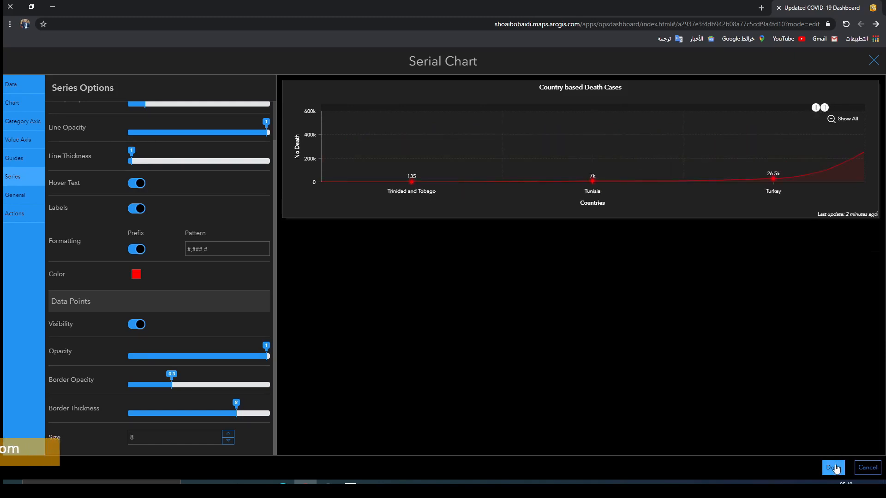
click(833, 468)
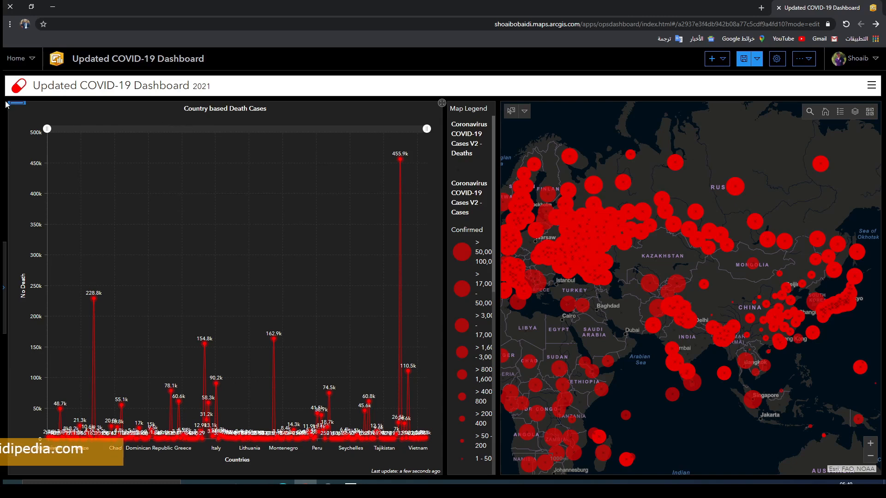
- Dock the death cases chart below the map and reduce its height, with the map centred on Europe and Asia
mouse_move(16, 108)
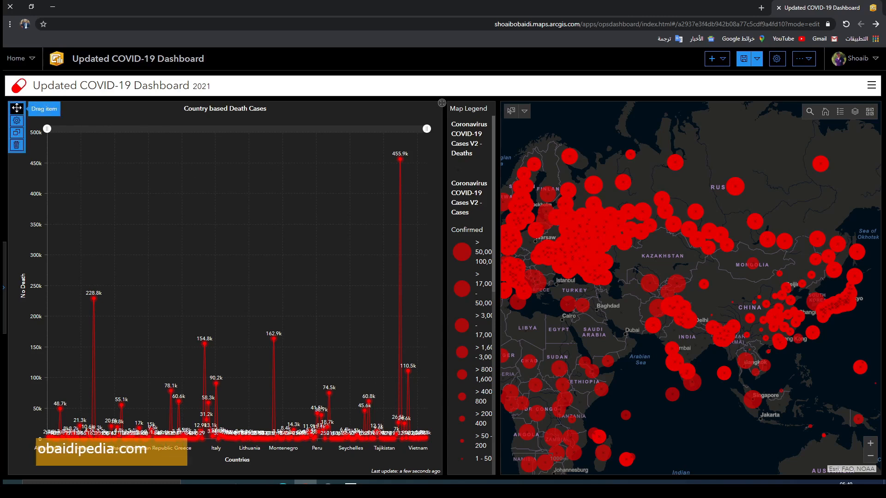
drag(18, 109, 694, 462)
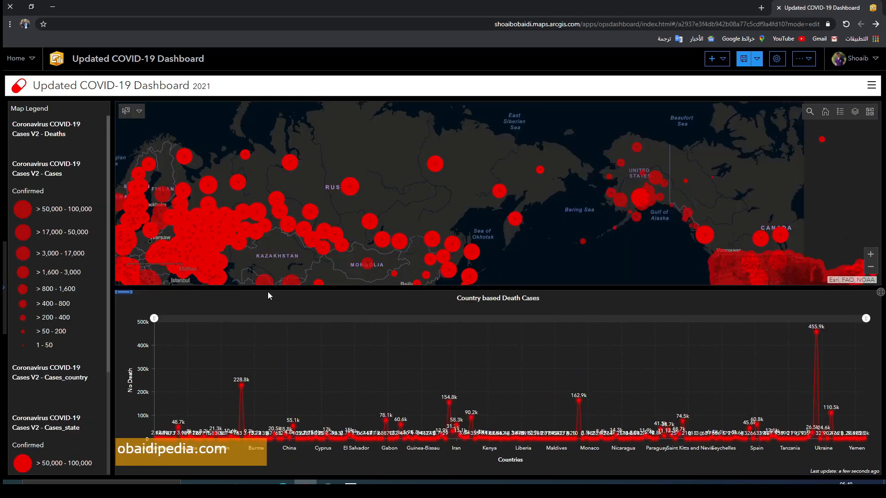
drag(261, 293, 261, 323)
drag(427, 201, 668, 180)
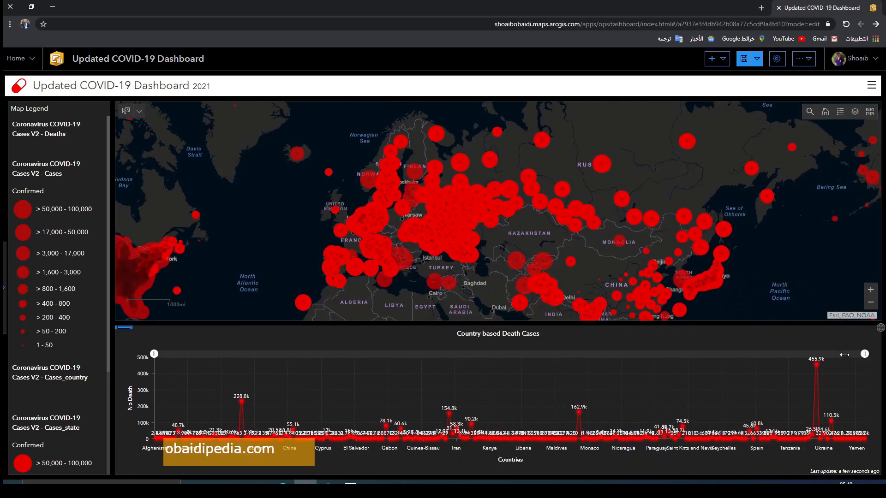
- Narrow the chart to Bosnia and Herzegovina through Chad and examine the death counts of Brazil, Bulgaria and Canada
drag(844, 354, 295, 353)
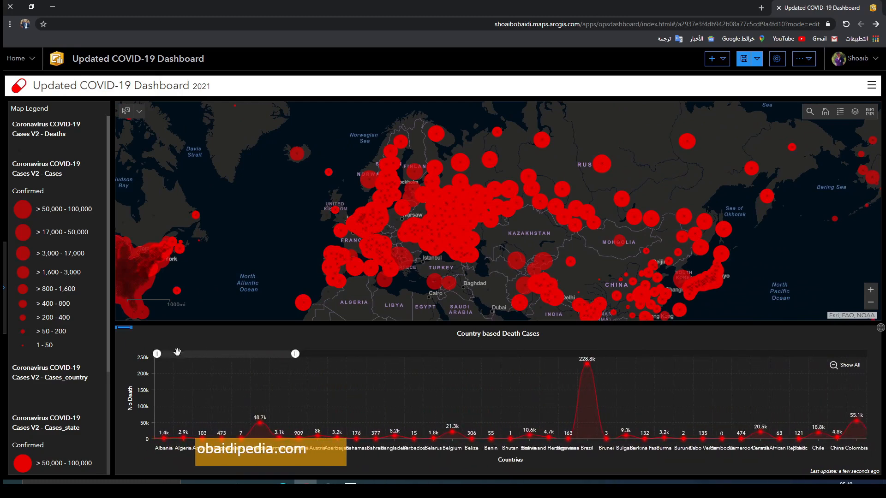
drag(155, 354, 234, 353)
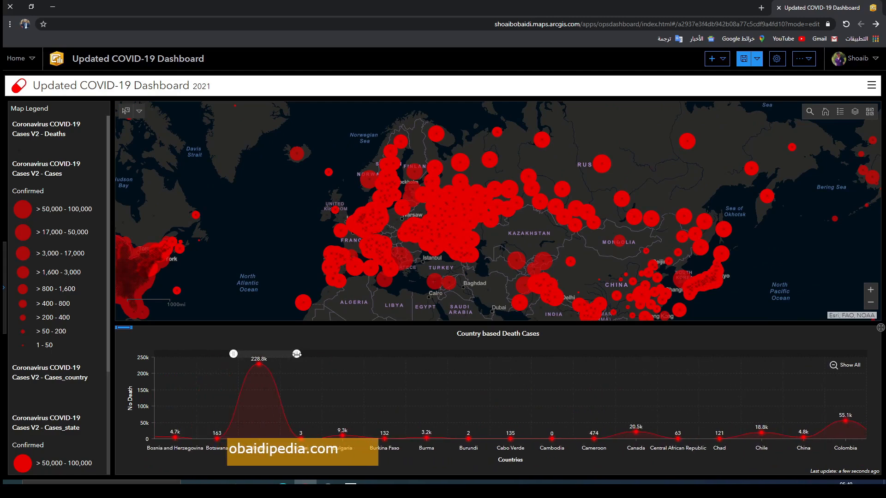
drag(295, 353, 283, 354)
mouse_move(282, 368)
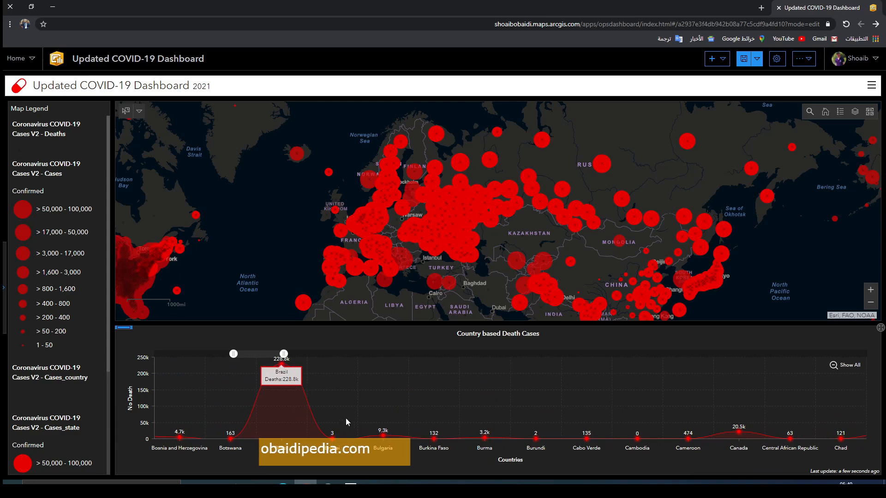
mouse_move(384, 436)
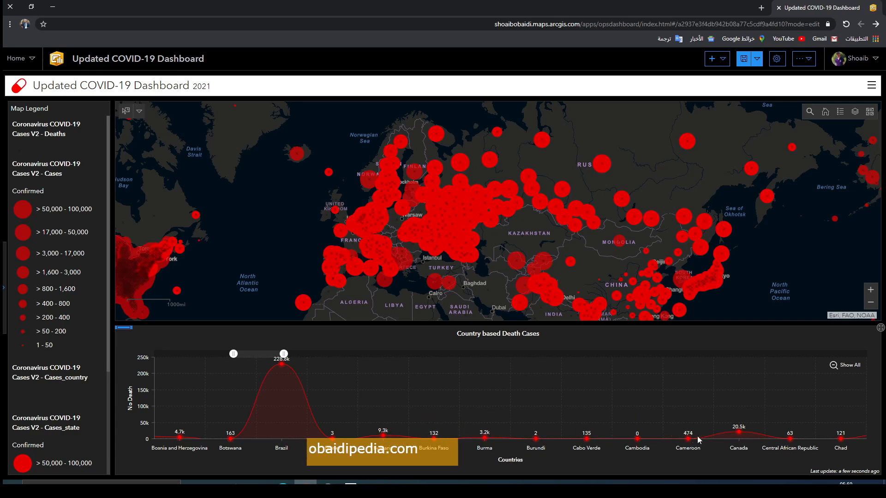
mouse_move(739, 435)
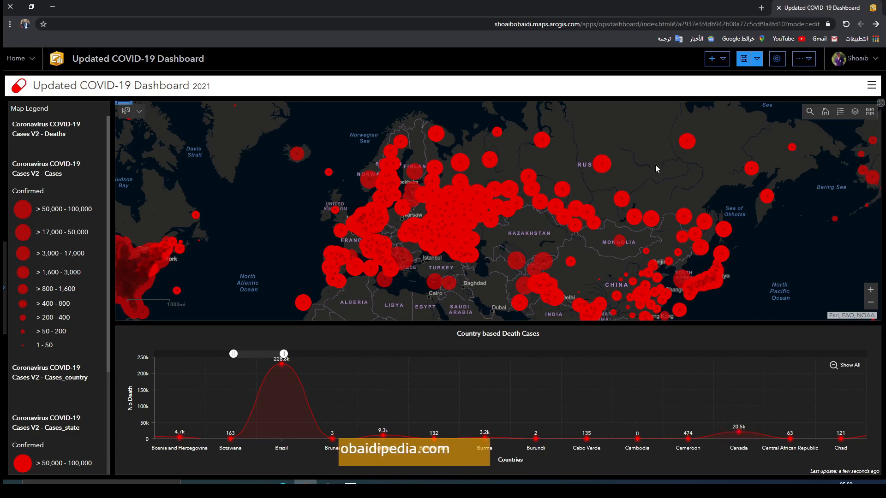
- Save the dashboard
click(745, 62)
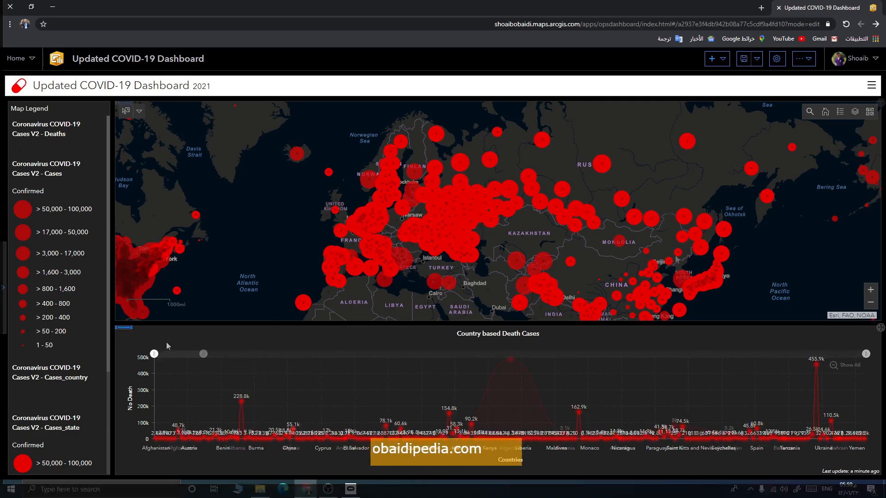
- Add another serial chart to the dashboard, based on the Coronavirus COVID-19 Cases V2 - Cases_country layer
click(715, 59)
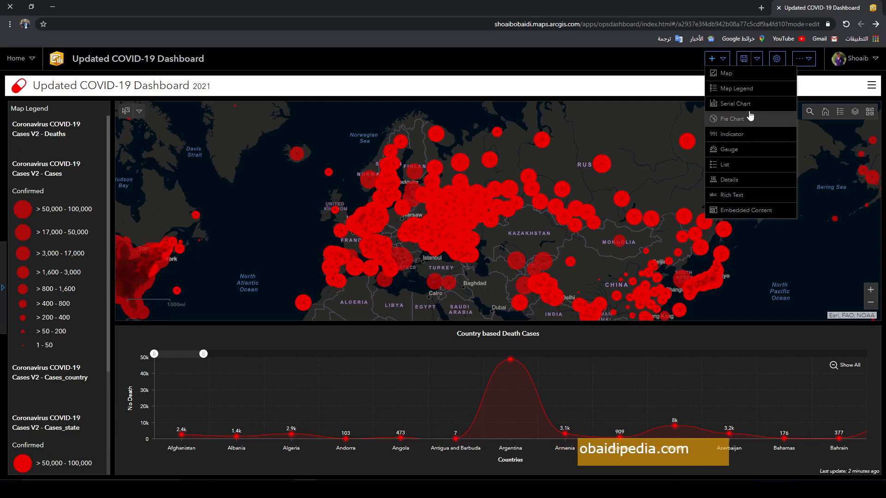
click(741, 105)
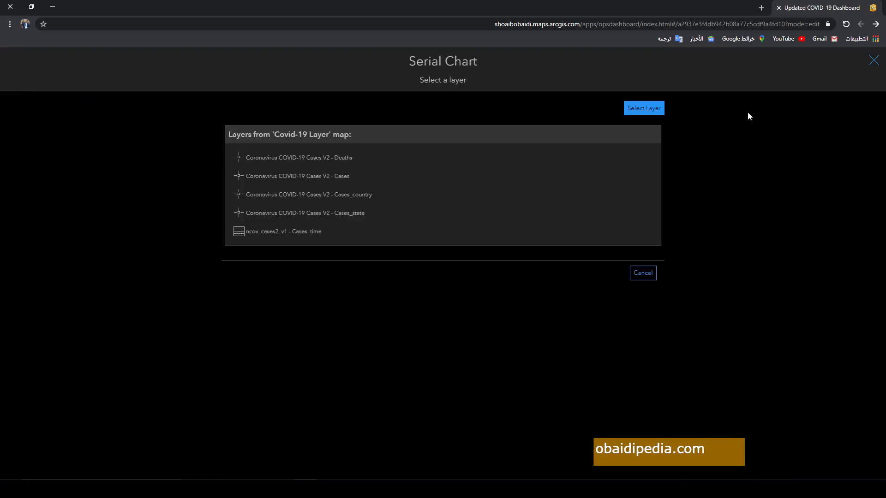
click(360, 196)
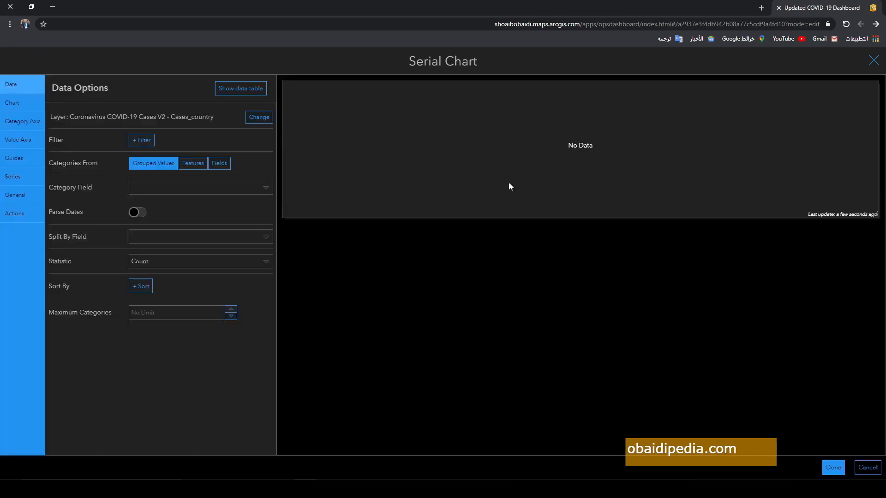
- Take the new chart's categories from features and set its category field to Country/Region
click(194, 164)
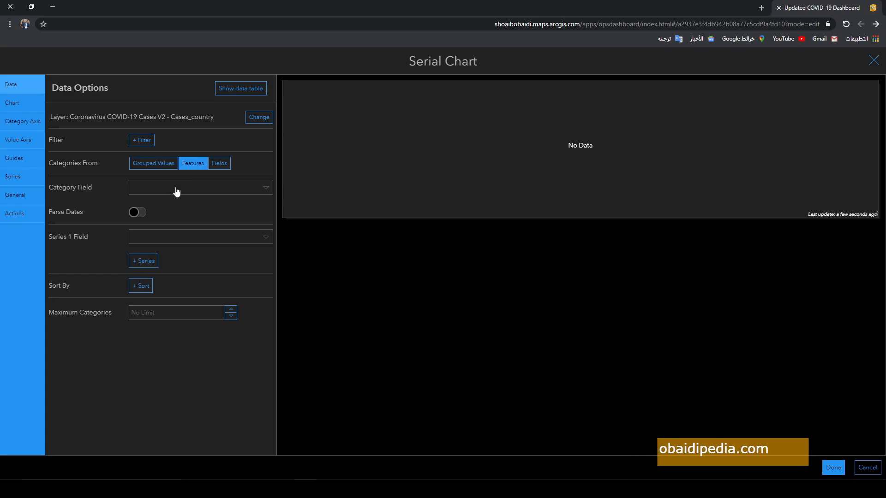
click(179, 189)
click(175, 218)
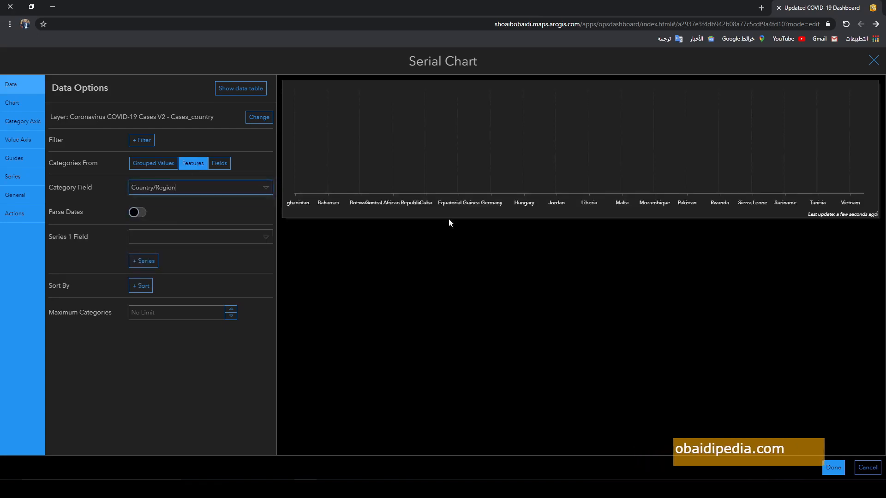
- Set the chart's first series field to Confirmed and add a second series using the Recovered field
click(174, 245)
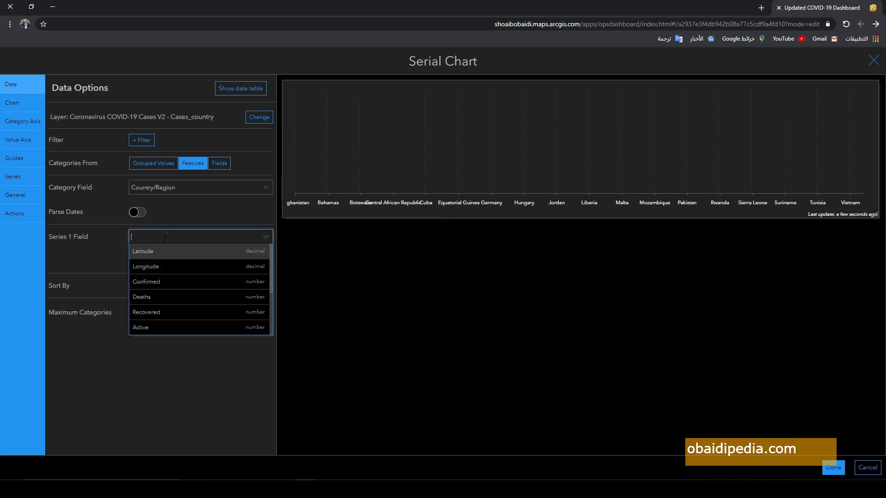
click(166, 283)
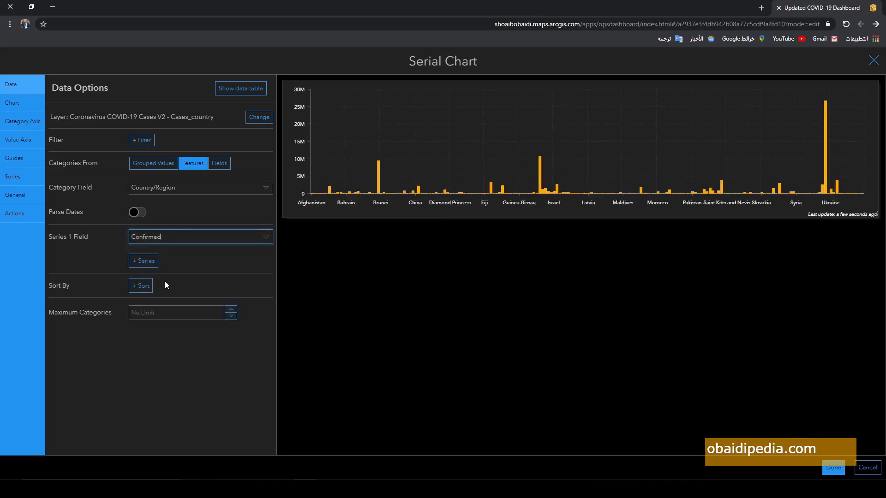
click(148, 261)
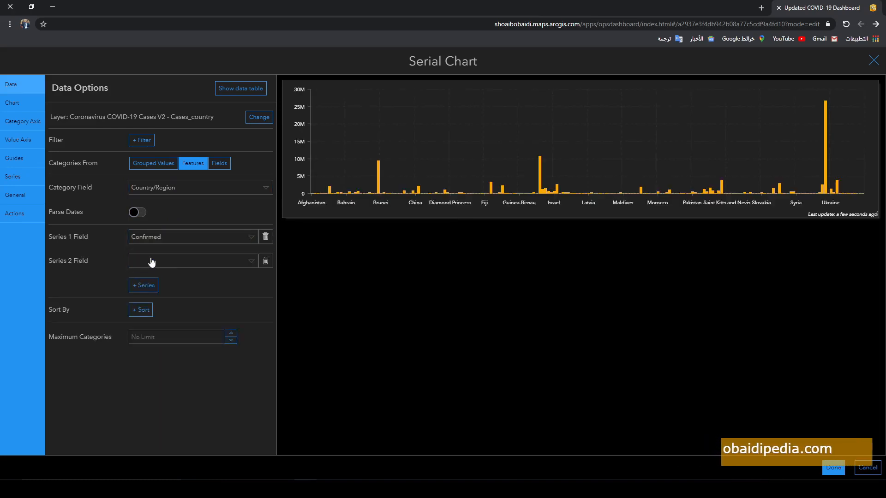
click(169, 261)
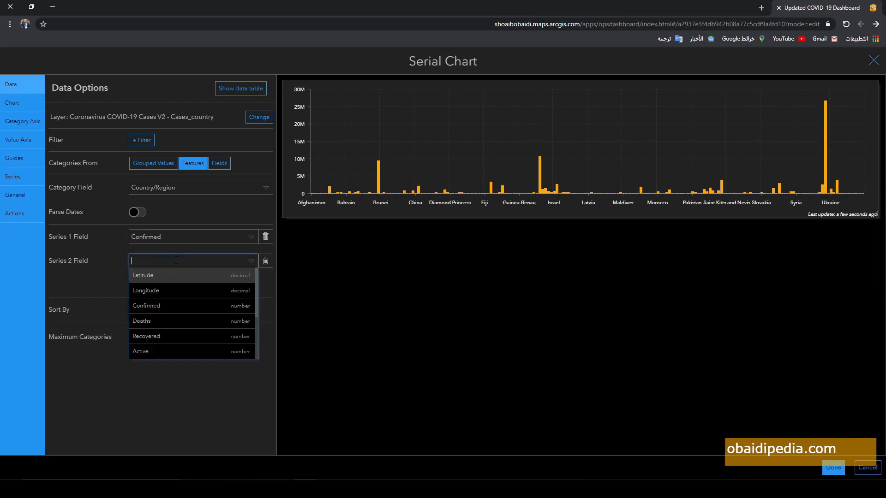
click(155, 336)
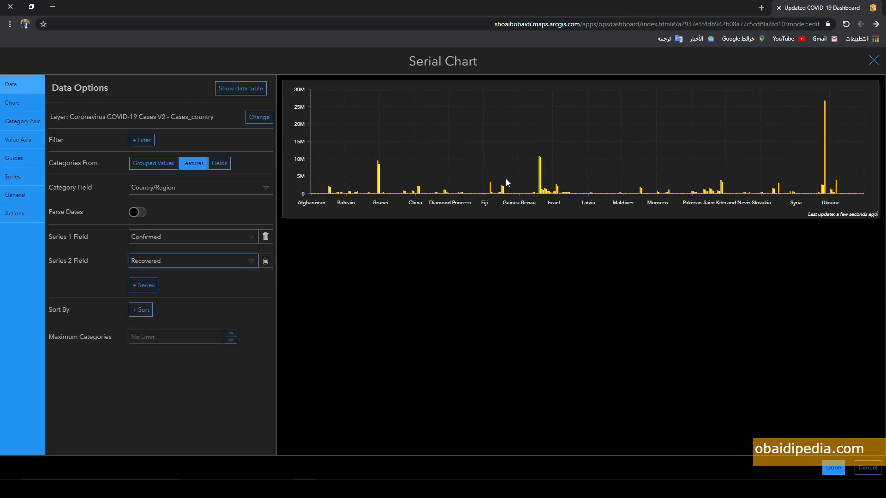
- Turn on the category axis scrollbar and title the category axis "Countries"
click(22, 122)
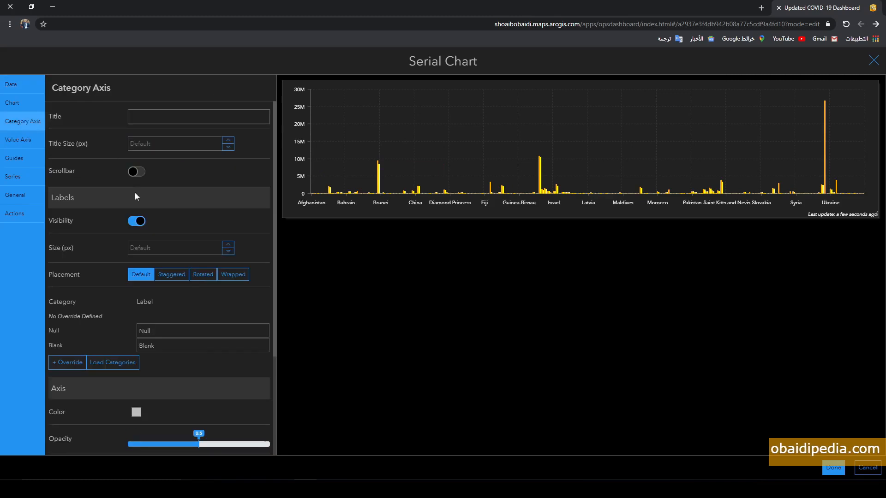
click(137, 172)
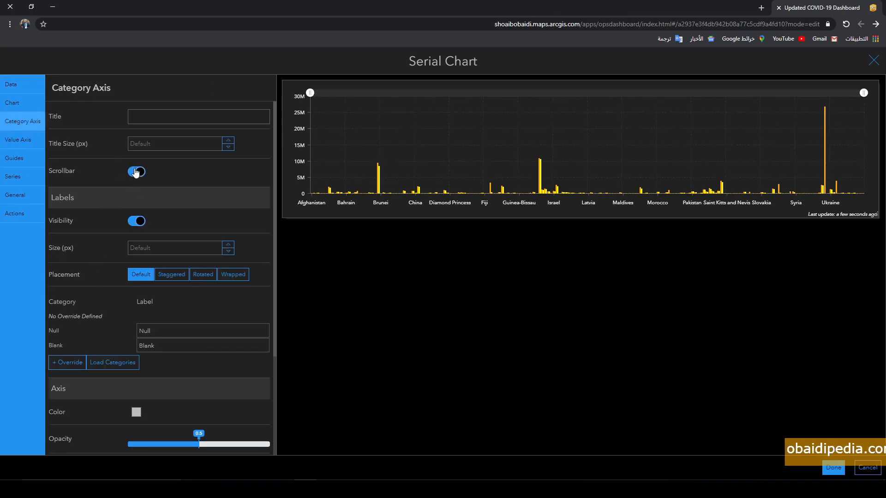
click(24, 91)
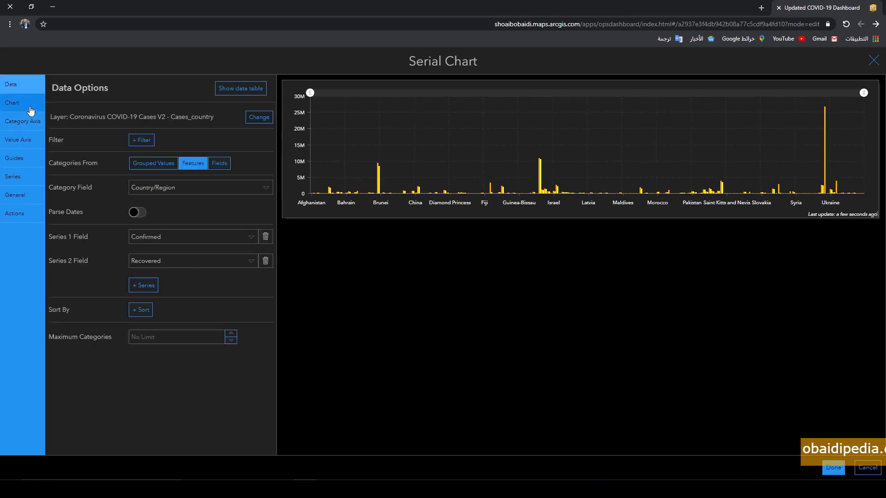
click(23, 106)
click(25, 123)
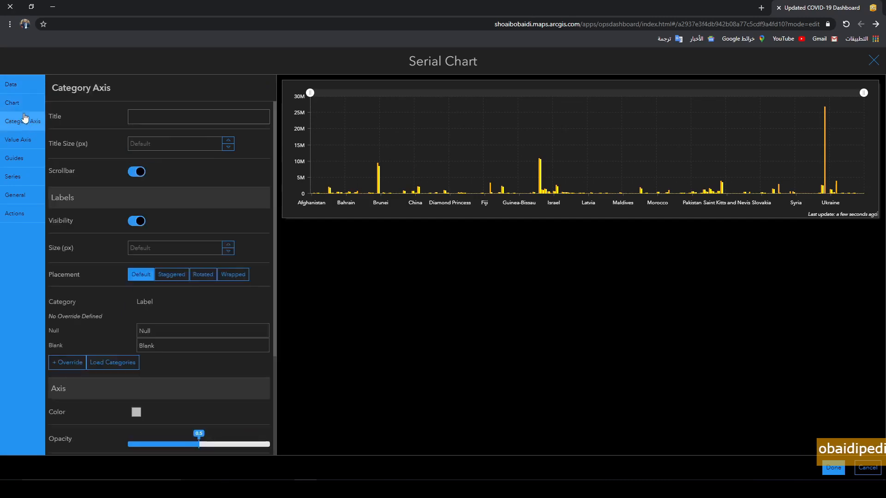
click(24, 107)
click(24, 124)
click(201, 120)
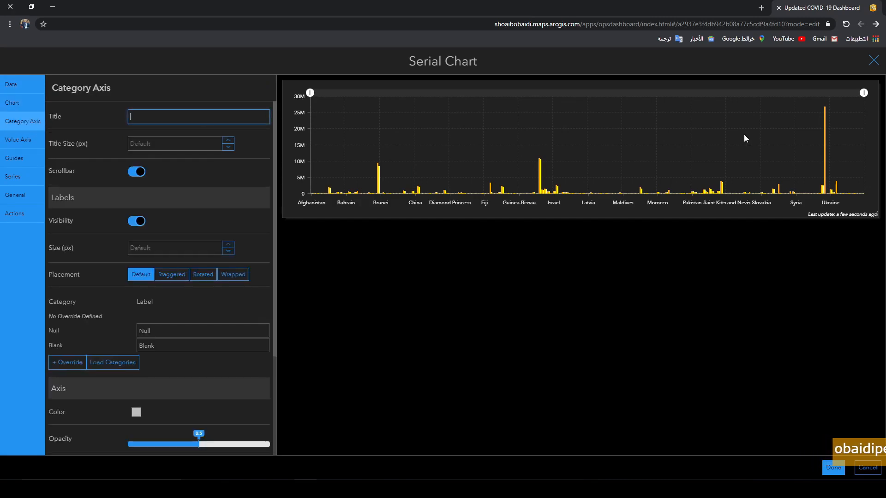
text(Countries)
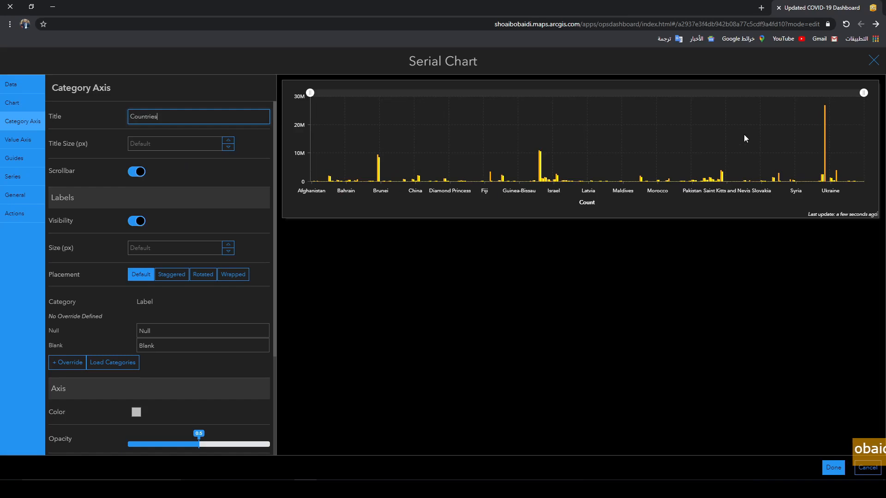
- Title the value axis "Number of People"
click(19, 140)
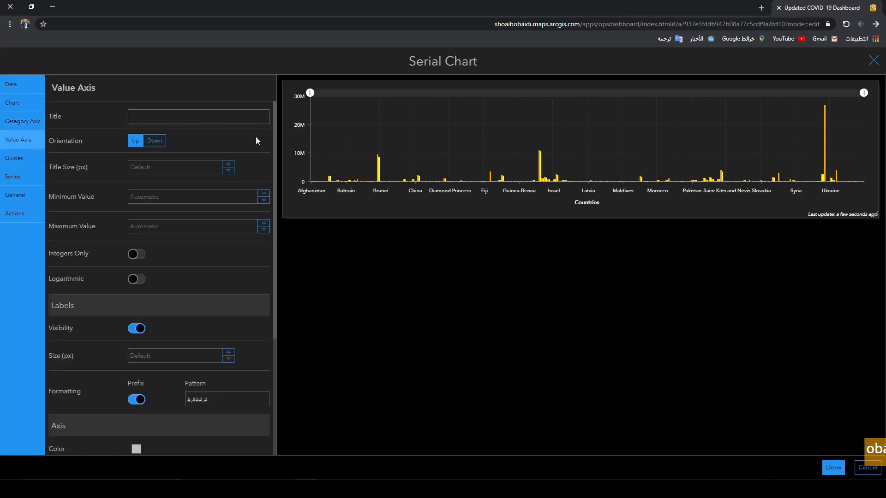
click(177, 120)
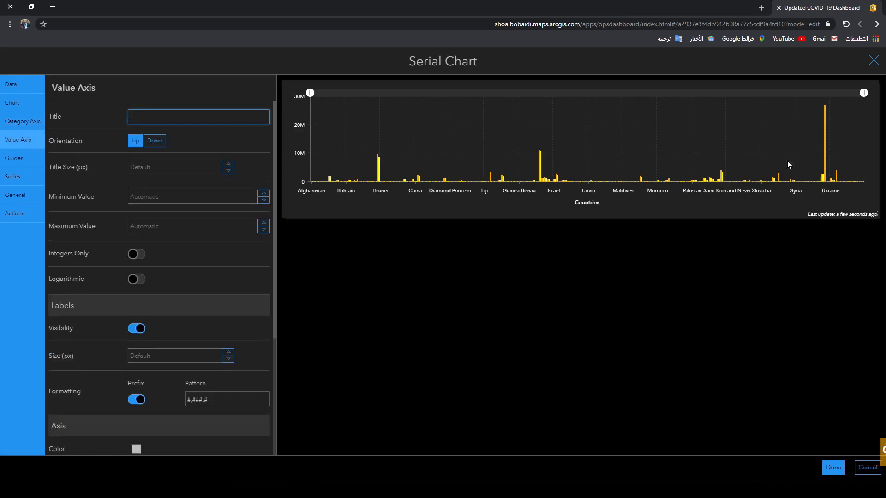
text(Nu)
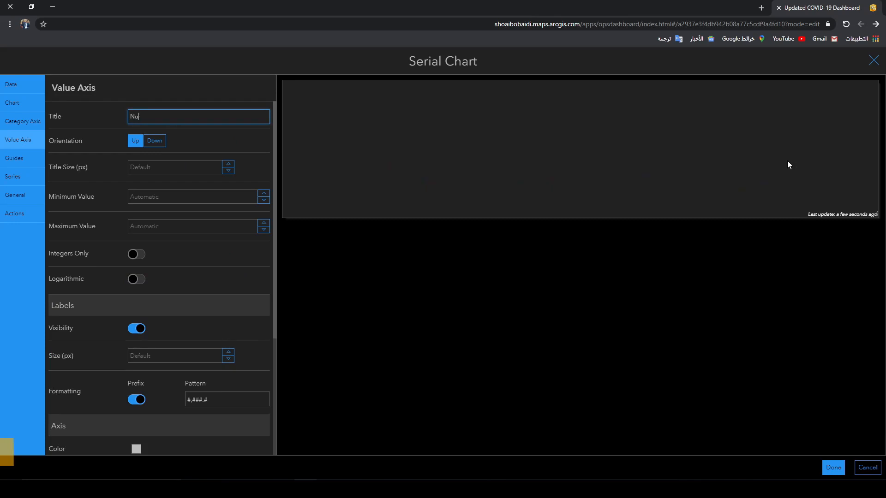
text(mber )
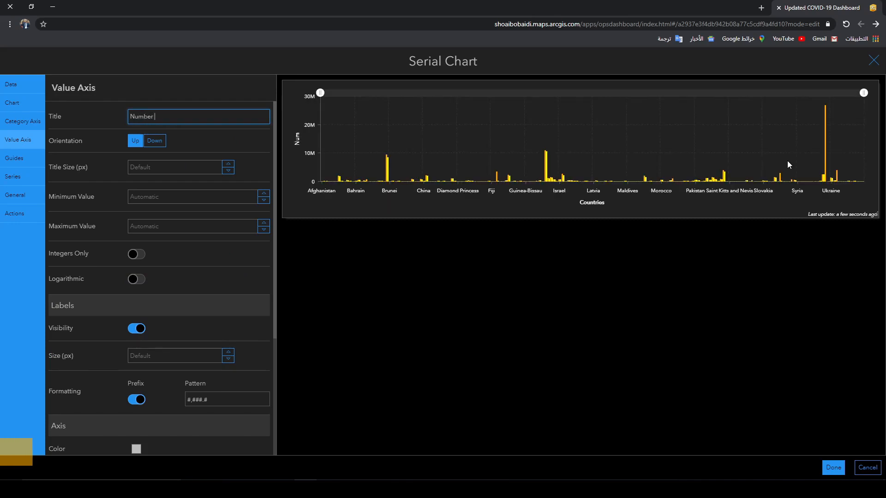
text(of People)
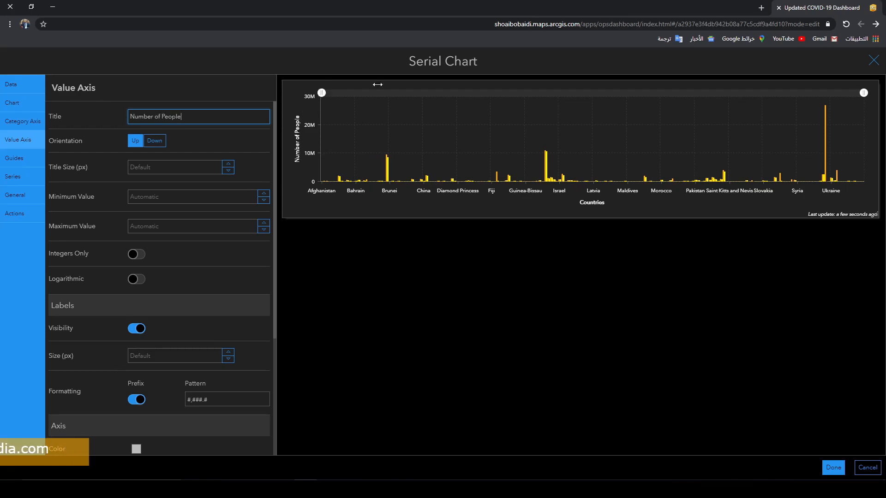
- Narrow the chart to Nicaragua through Romania and examine Peru's confirmed cases
drag(321, 92, 677, 92)
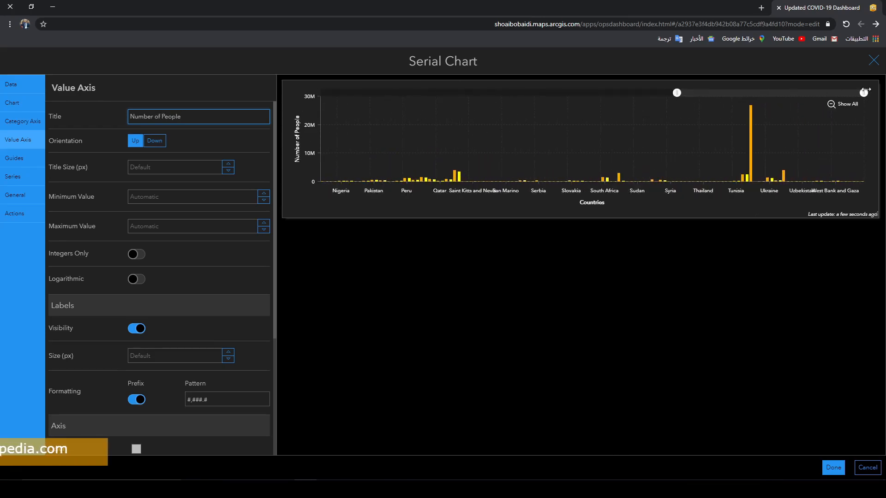
drag(864, 92, 723, 92)
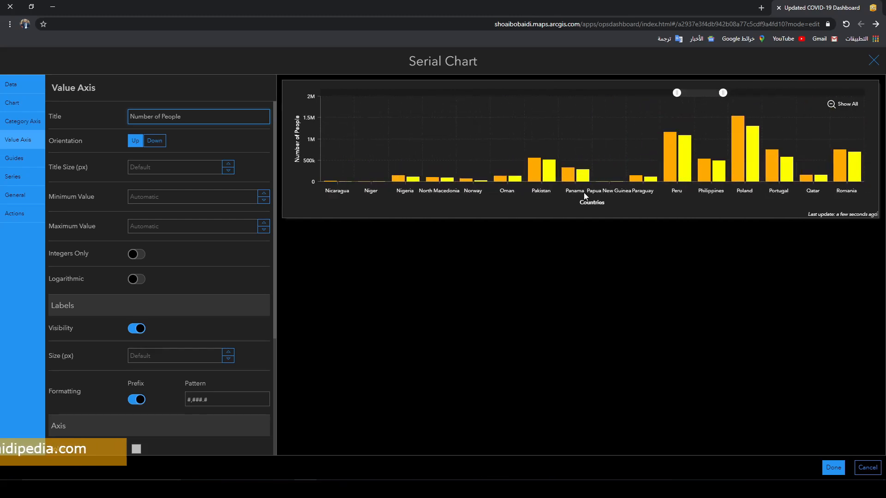
mouse_move(665, 171)
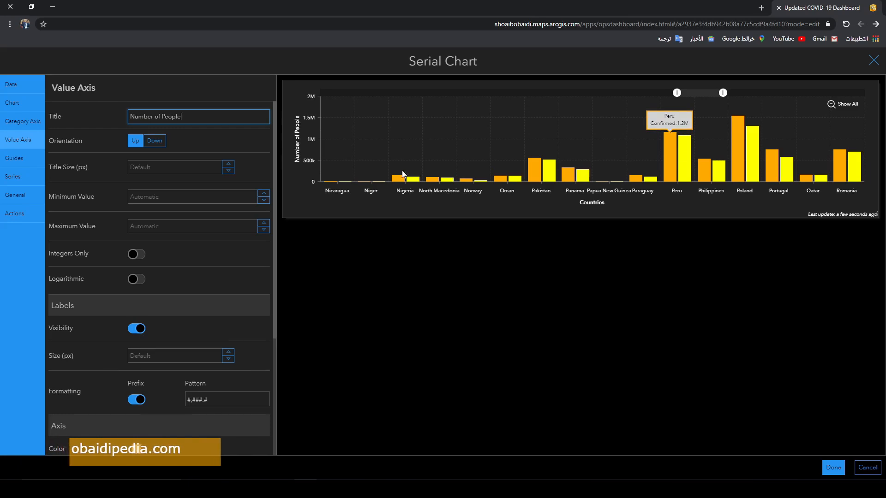
- Set the chart's legend placement to Bottom and narrow the displayed countries to Tunisia through US
click(25, 108)
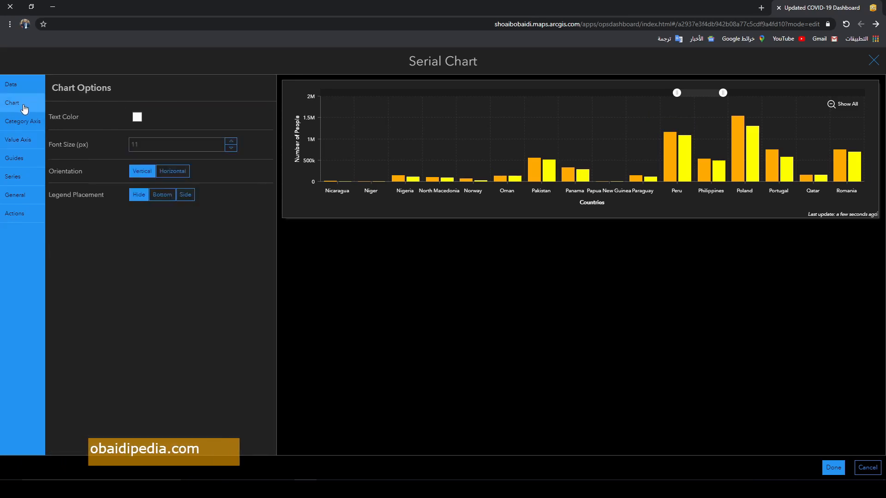
click(163, 197)
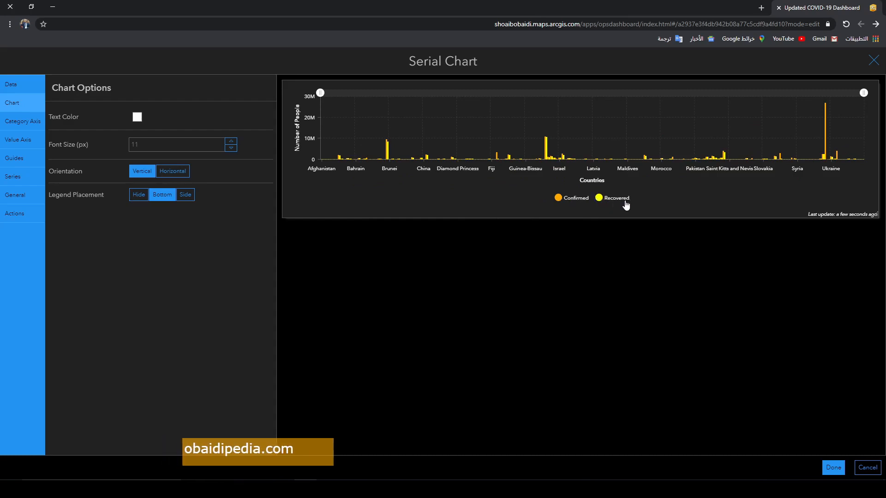
drag(321, 94, 825, 100)
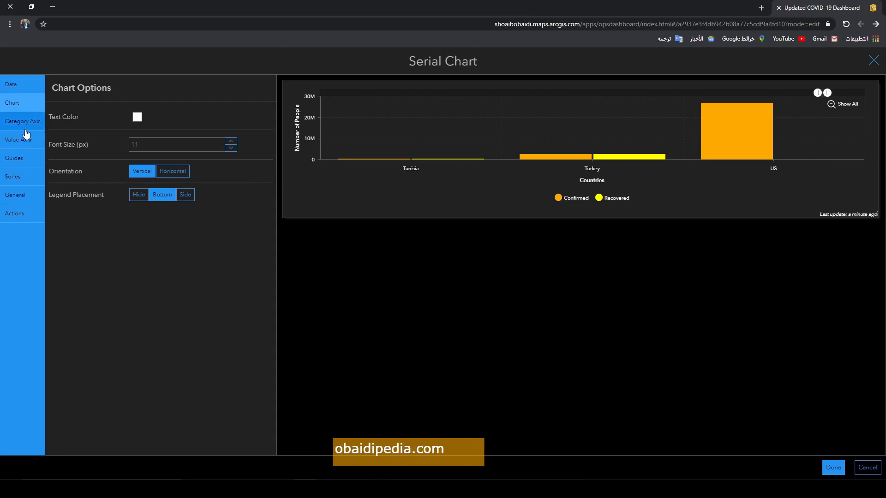
- Change the Recovered series type to Smoothed Line and view the chart from Tanzania to Zimbabwe
click(21, 178)
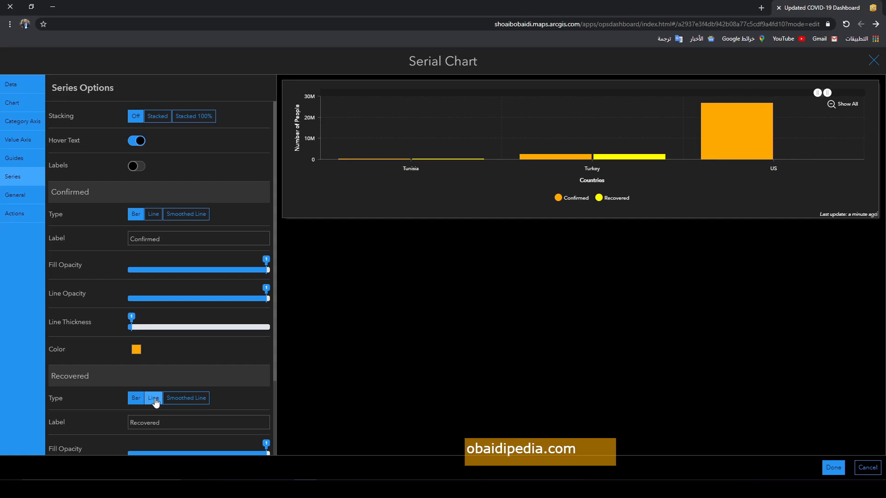
click(181, 400)
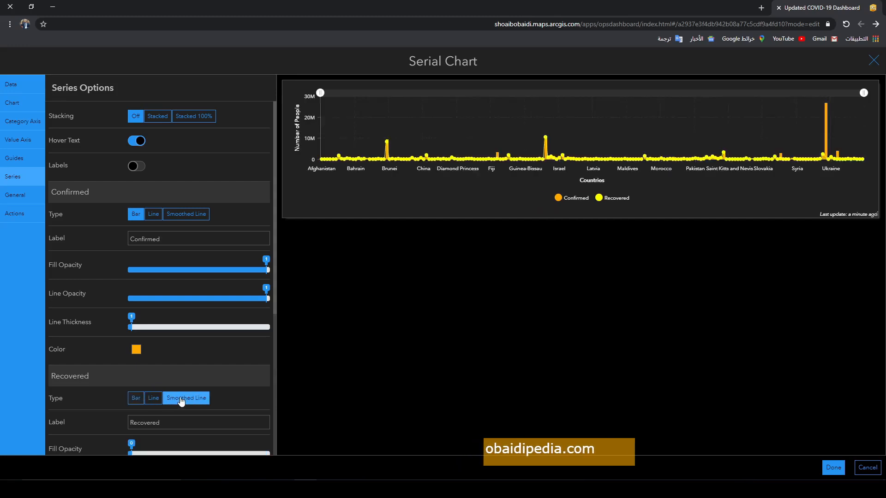
drag(320, 93, 804, 92)
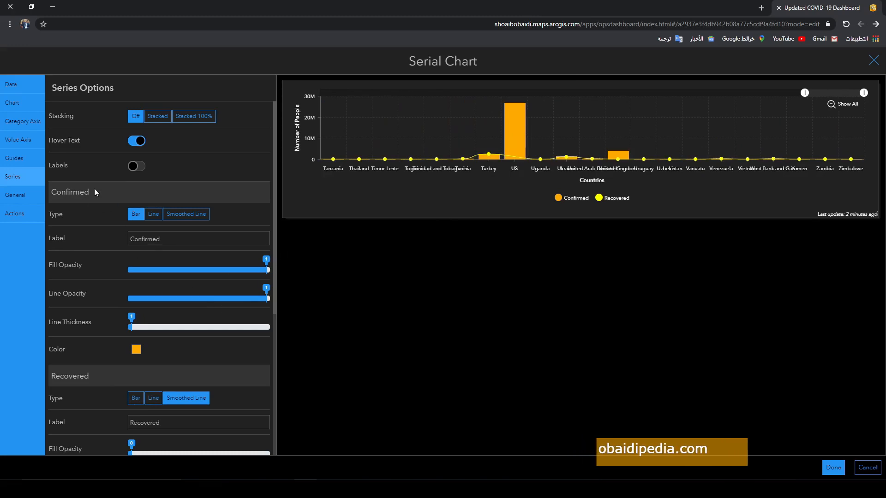
- Set the Recovered series color to green (#4ce600)
scroll(96, 193, down, 3)
click(136, 440)
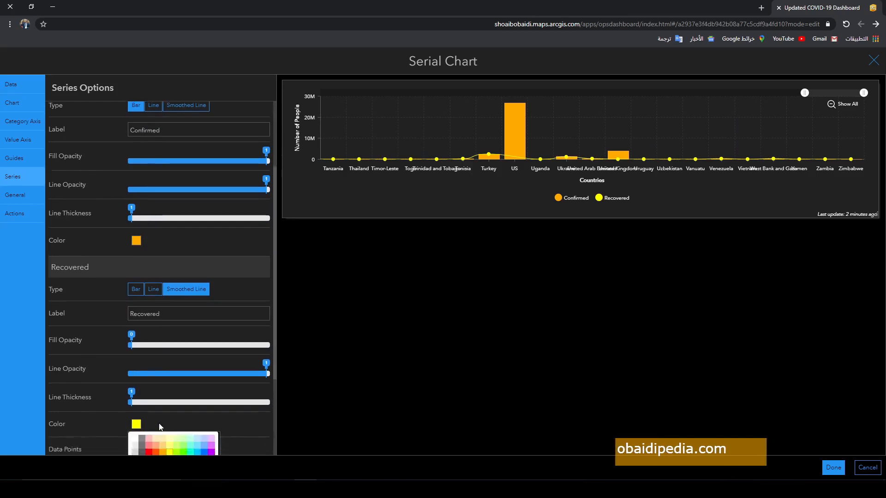
scroll(160, 426, down, 1)
click(183, 407)
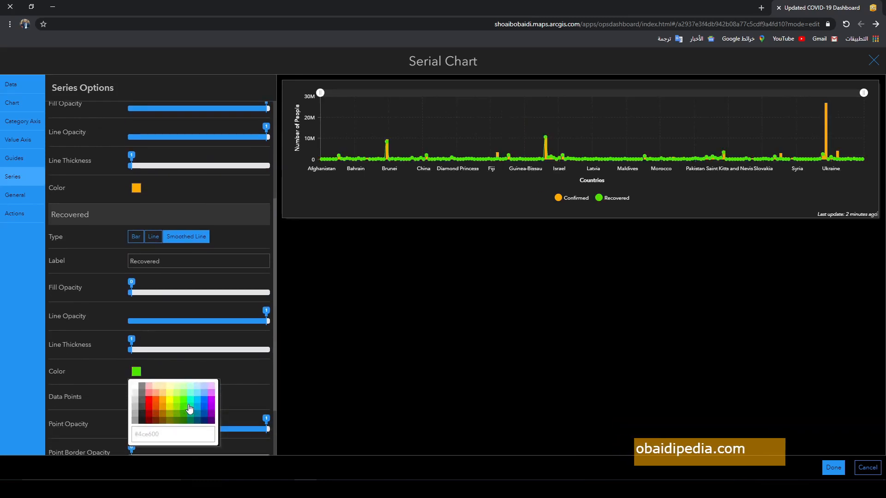
click(214, 367)
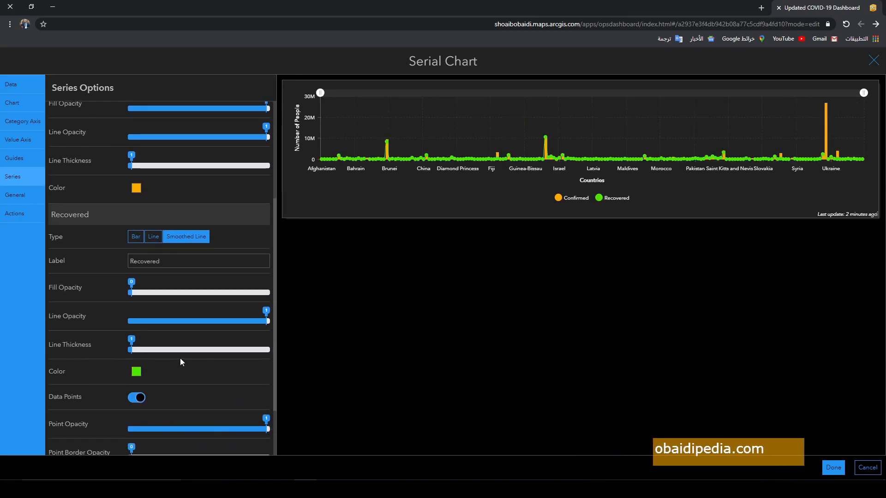
- Set the Confirmed series color to yellow (#ffff00)
scroll(115, 189, up, 2)
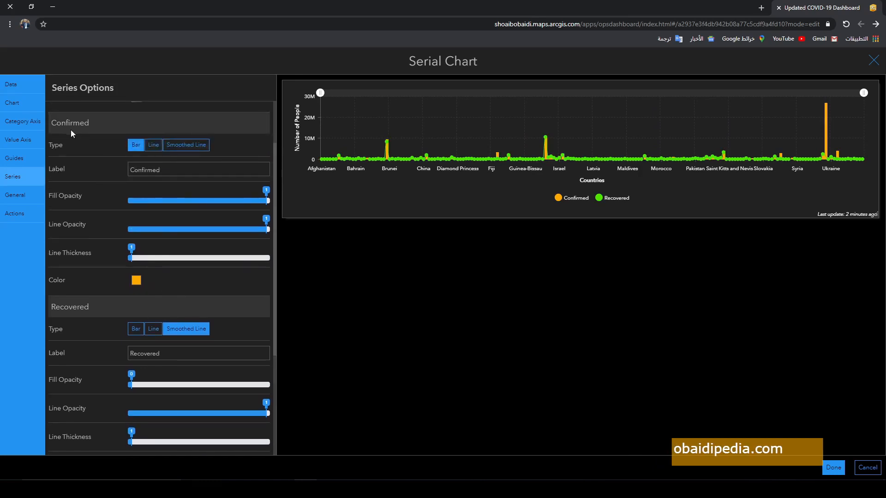
click(136, 282)
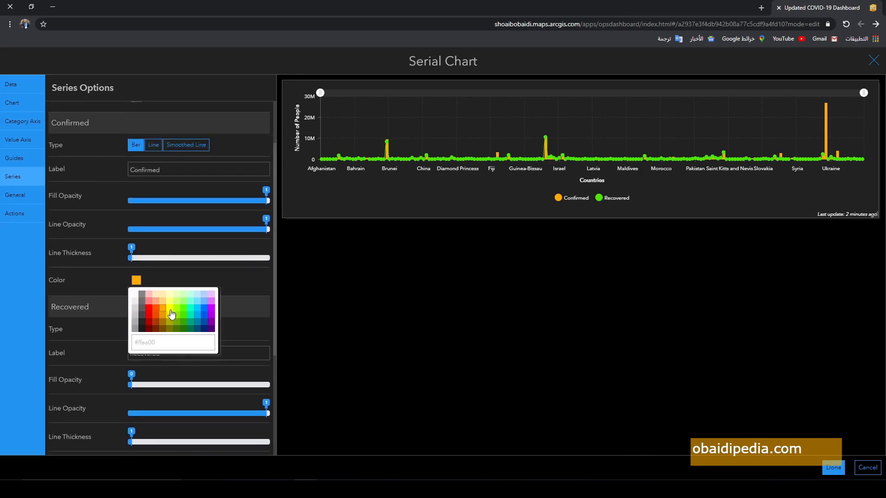
click(169, 308)
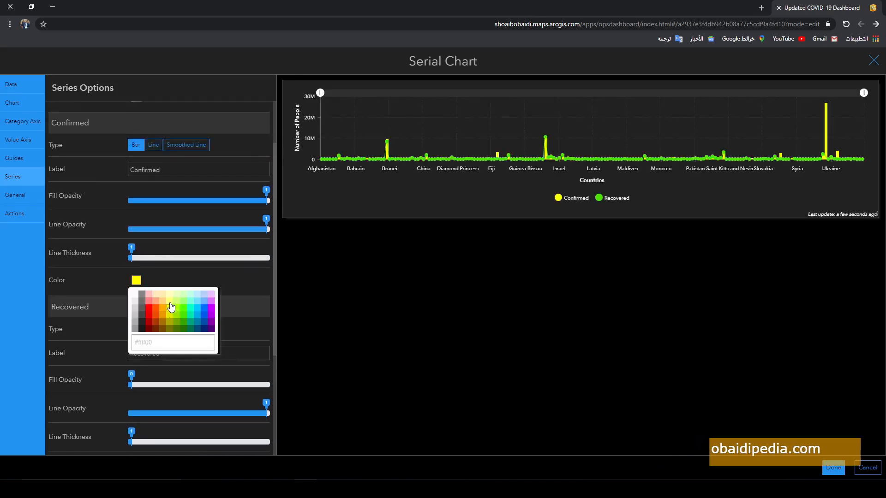
click(170, 301)
click(171, 313)
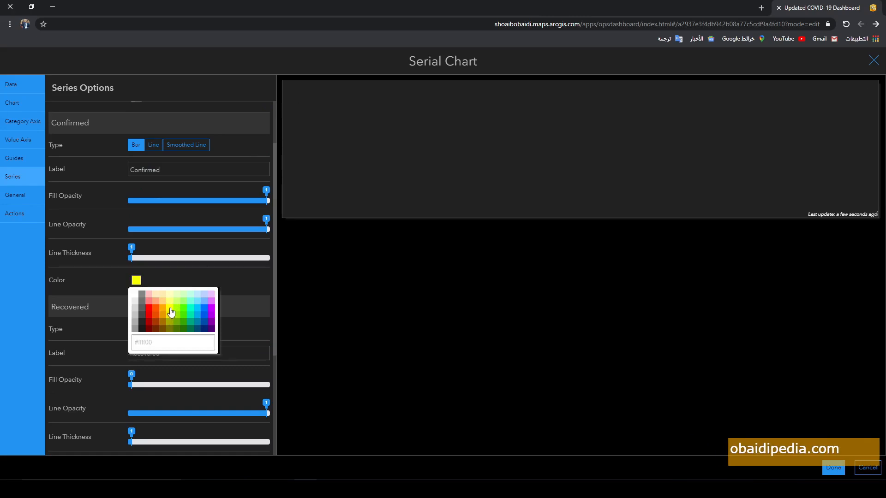
click(226, 275)
scroll(175, 201, up, 3)
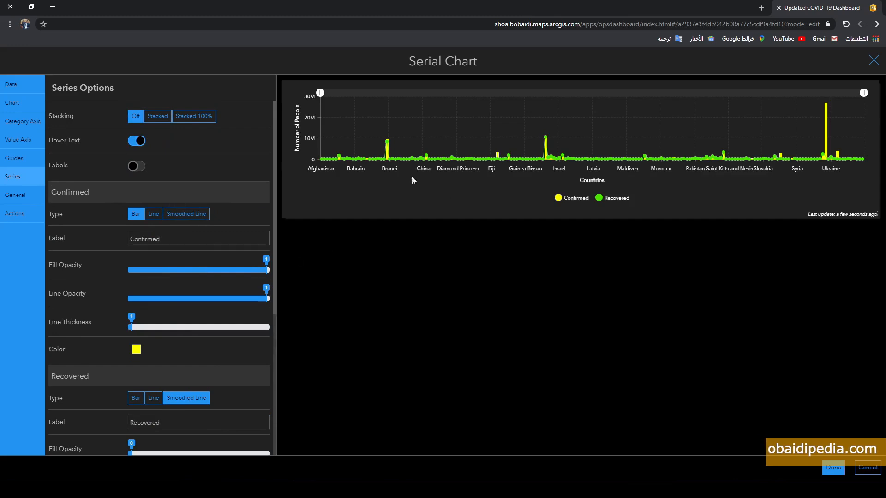
- Narrow the chart to Tajikistan through Zimbabwe and set the Recovered series' fill opacity to 0.1
drag(320, 93, 483, 92)
drag(560, 116, 801, 105)
scroll(148, 319, down, 3)
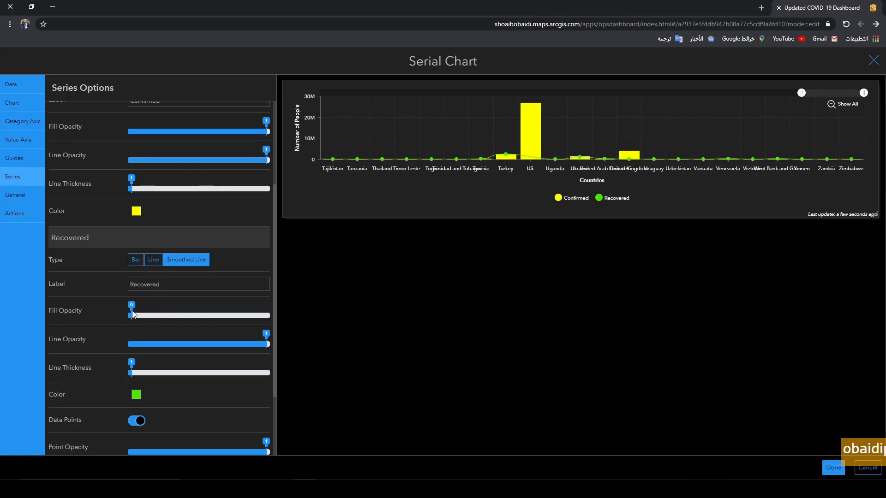
drag(133, 314, 147, 314)
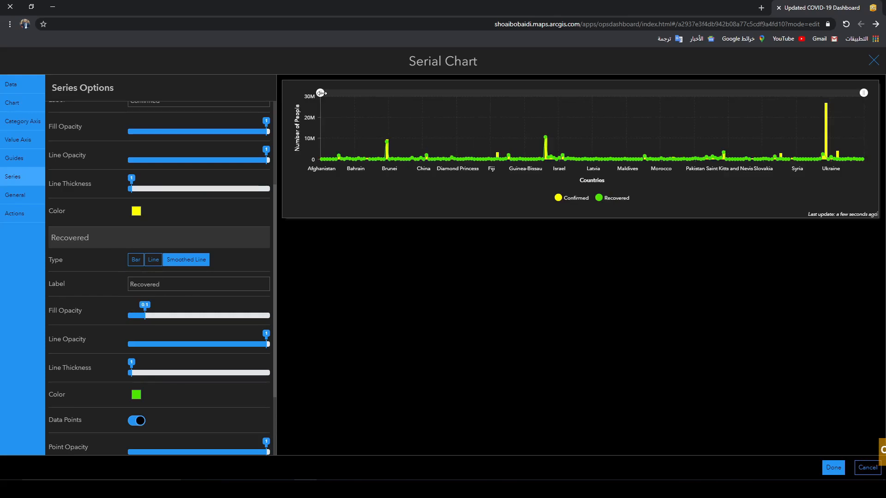
- Title the second serial chart "Country based Confirmed and Recovered Cases"
drag(320, 93, 854, 88)
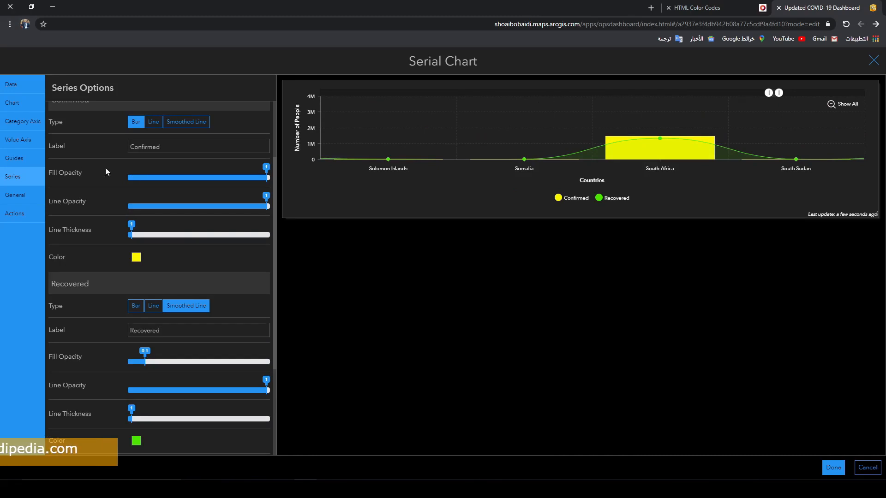
click(15, 194)
click(264, 143)
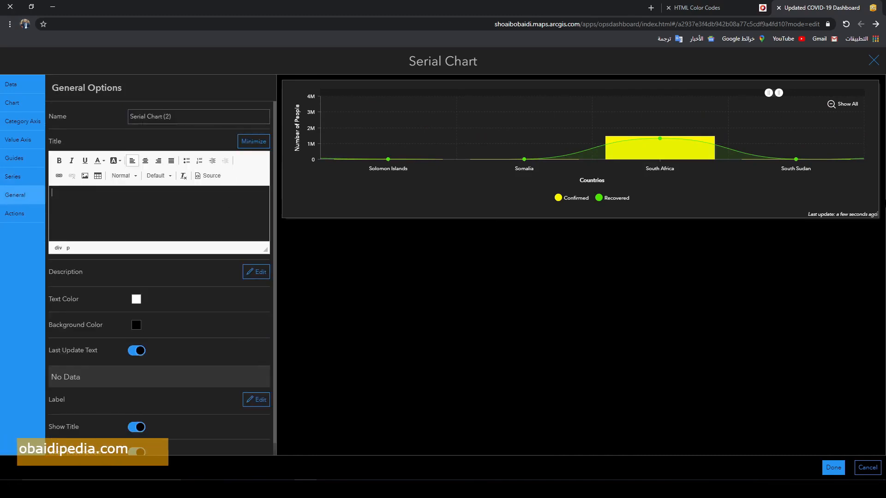
text(C)
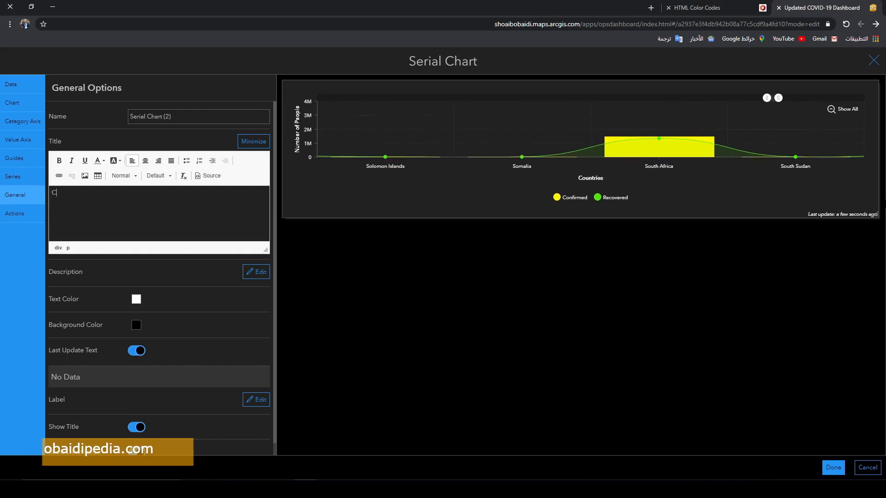
text(ountry base)
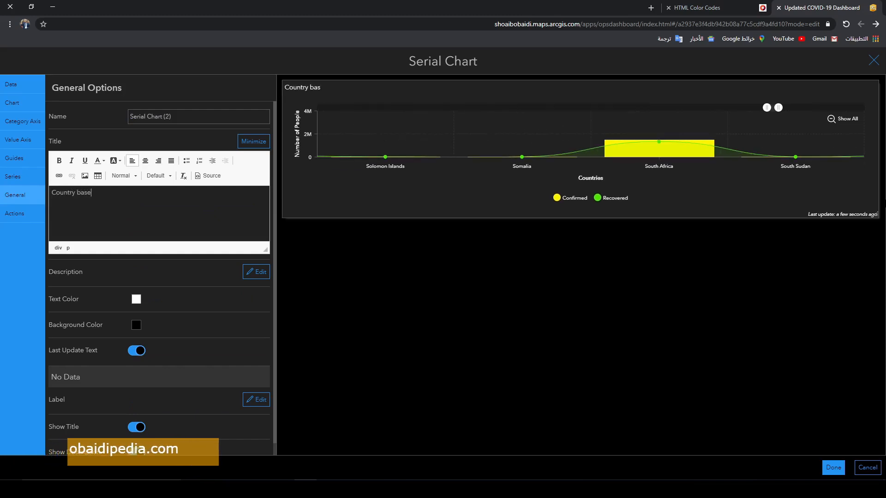
text(d)
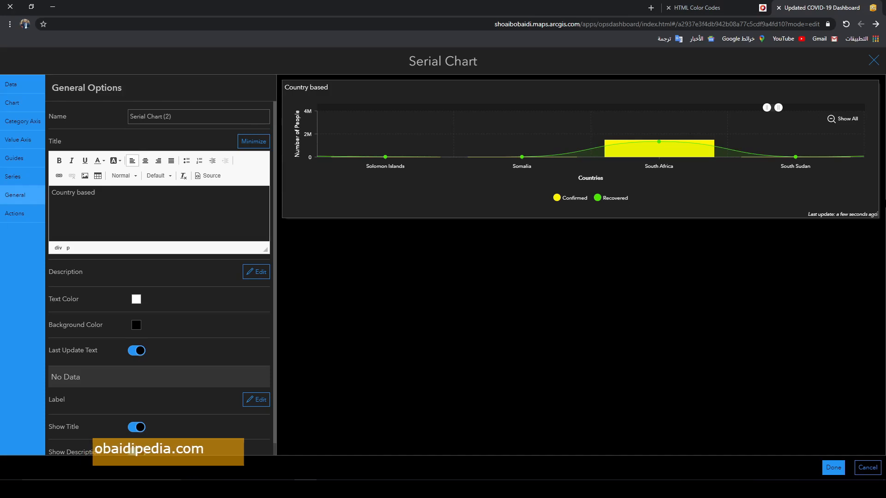
text( Con)
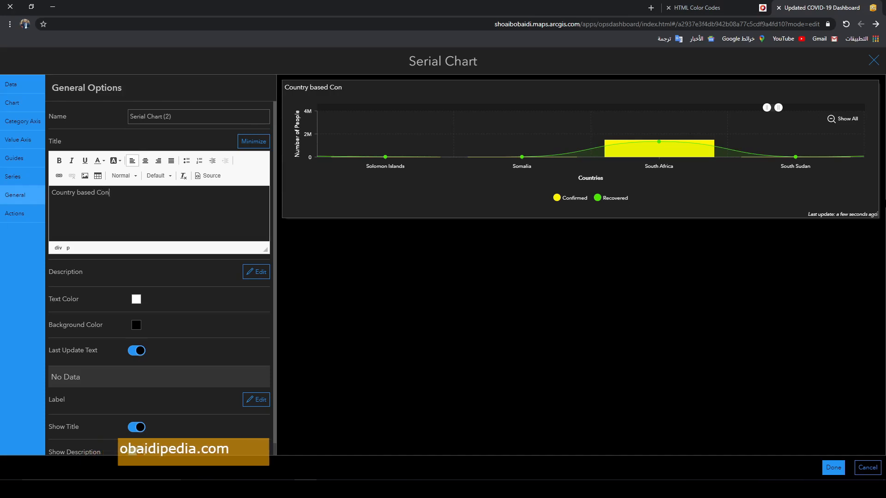
text(firmed )
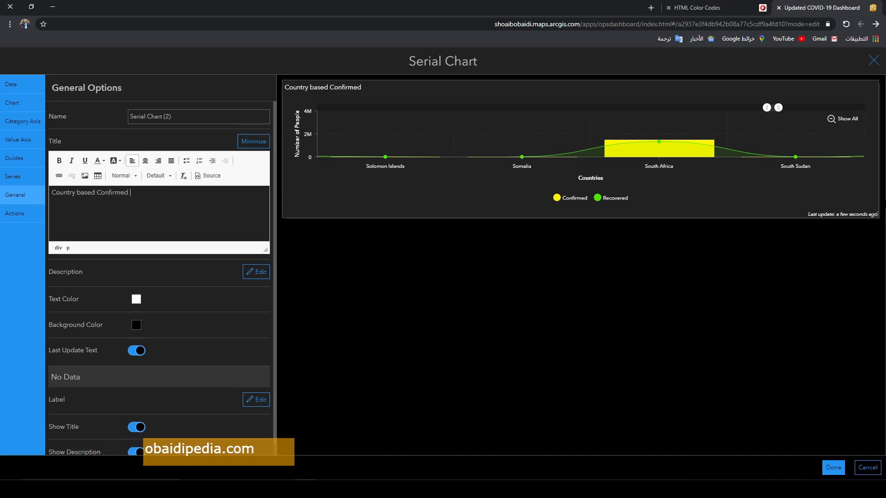
text(and R)
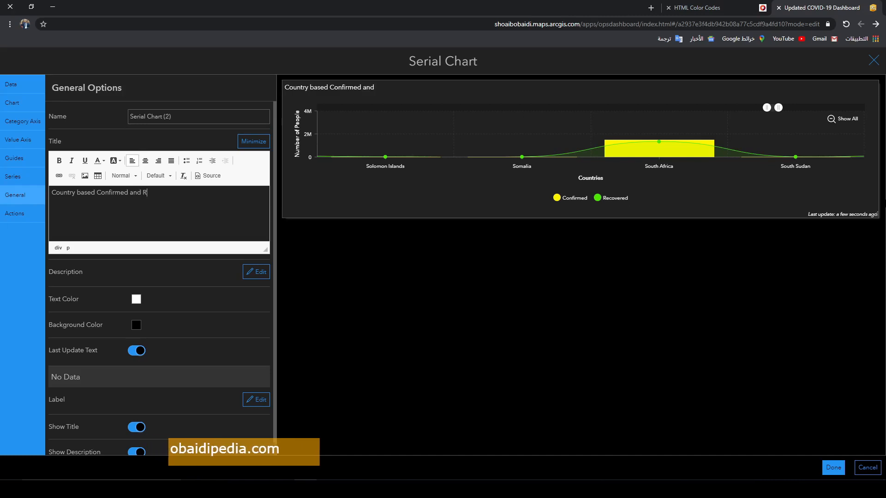
text(ecovered)
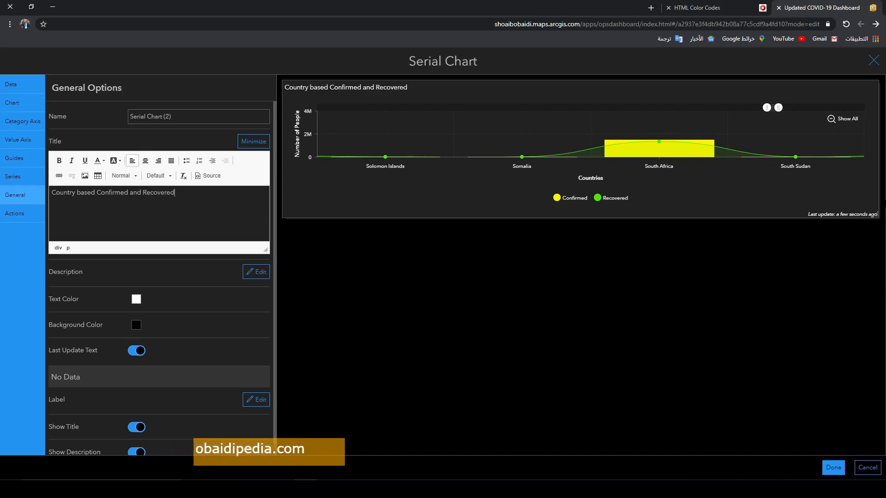
text( Cases)
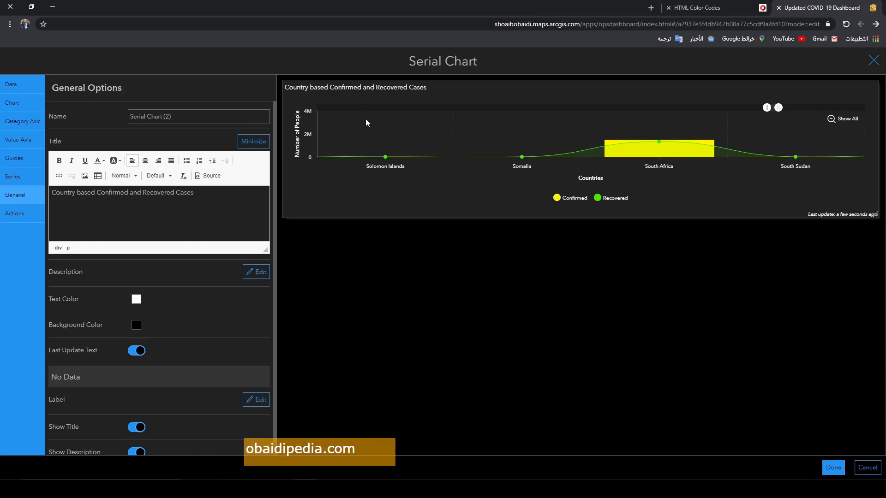
- Make the chart title bold and centered, and add the finished serial chart to the dashboard
triple_click(193, 206)
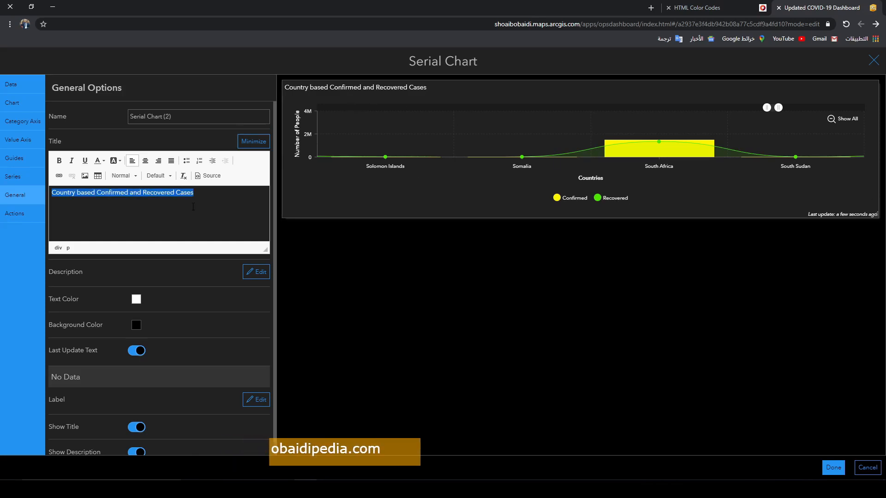
click(59, 160)
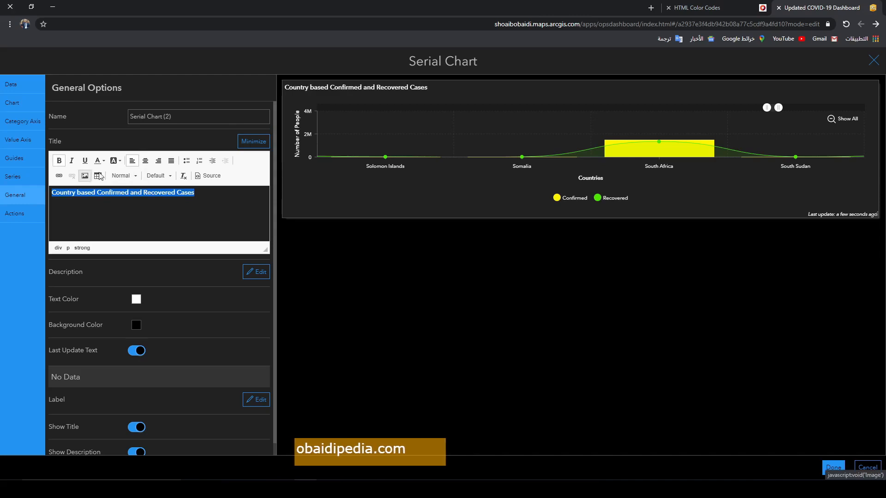
click(145, 161)
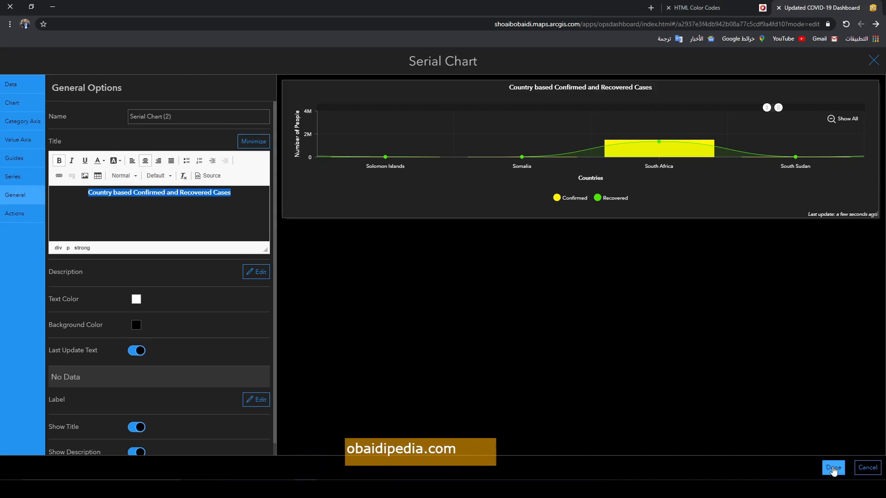
click(833, 469)
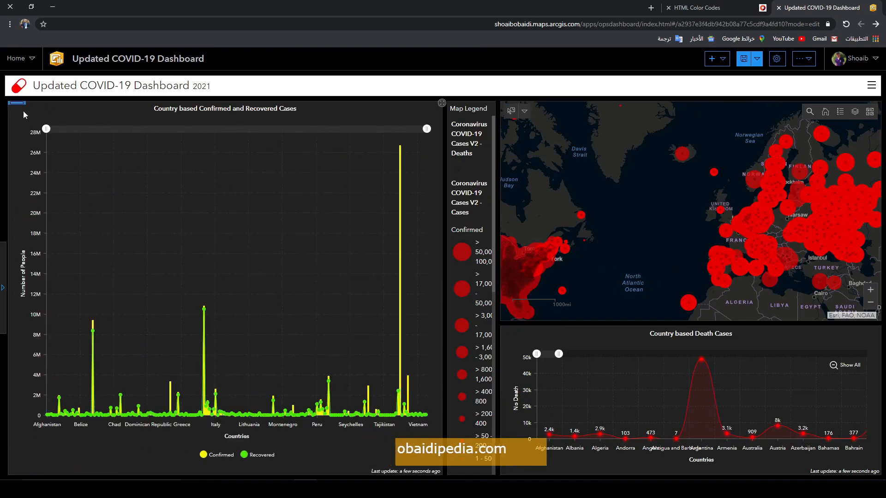
- Move the confirmed and recovered chart between the map and the death cases chart, and enlarge both charts by shrinking the map
mouse_move(17, 104)
drag(16, 108, 694, 340)
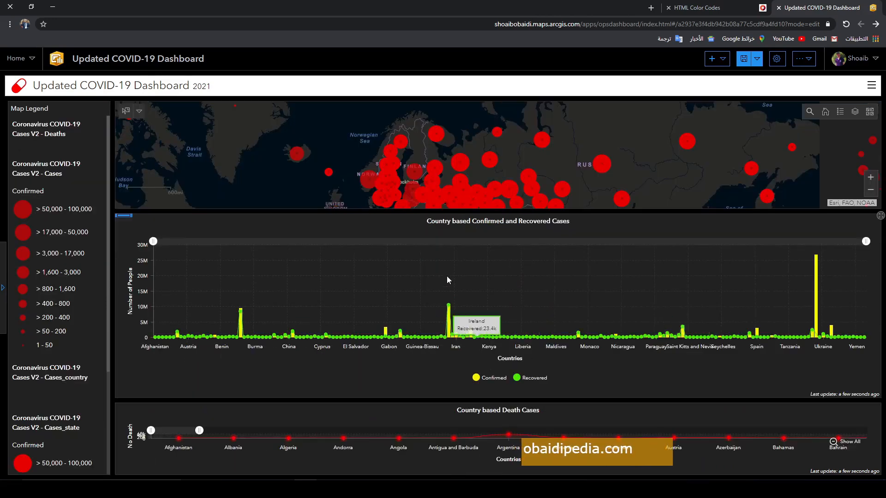
drag(469, 213, 471, 274)
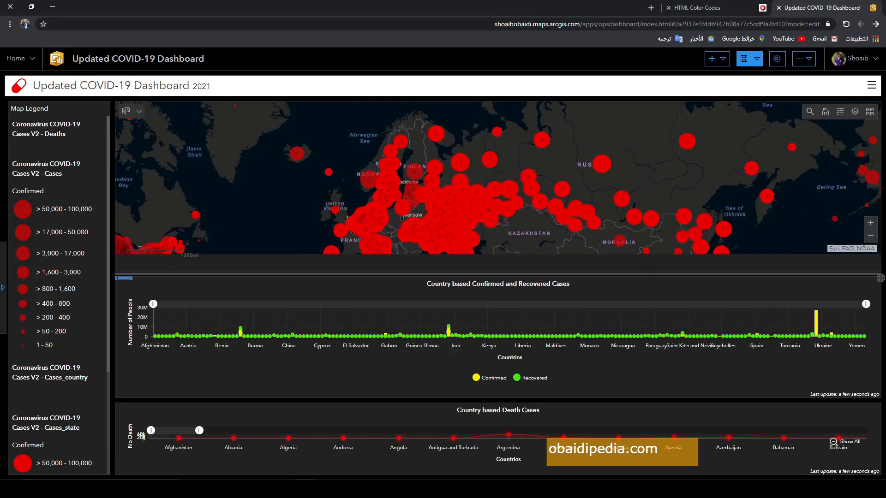
drag(480, 401, 483, 335)
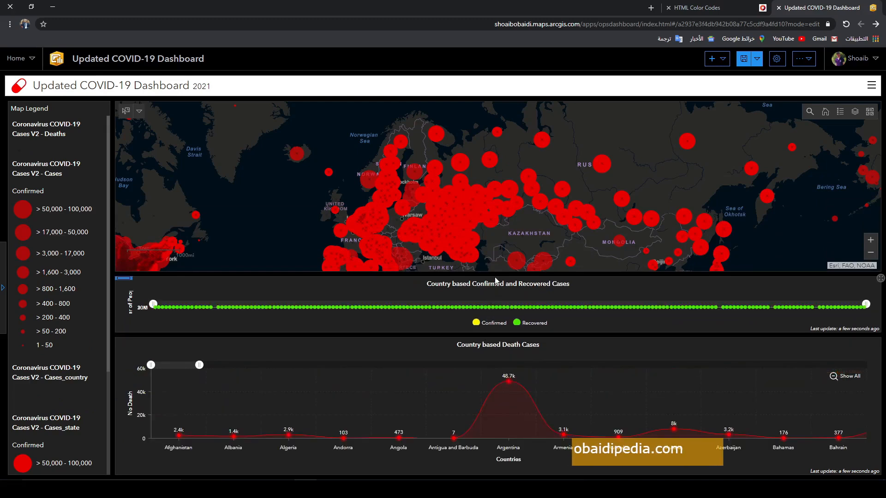
drag(494, 276, 530, 167)
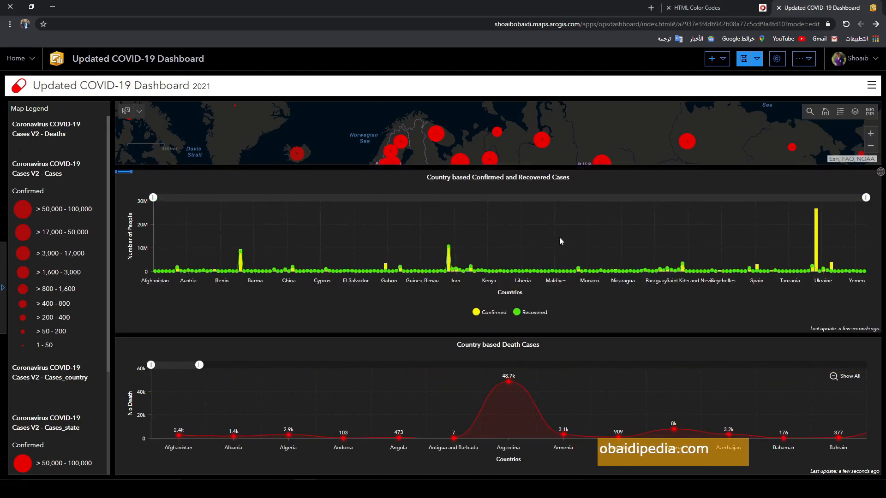
- Narrow the confirmed and recovered chart's visible range to Tunisia through United Kingdom
drag(153, 197, 808, 198)
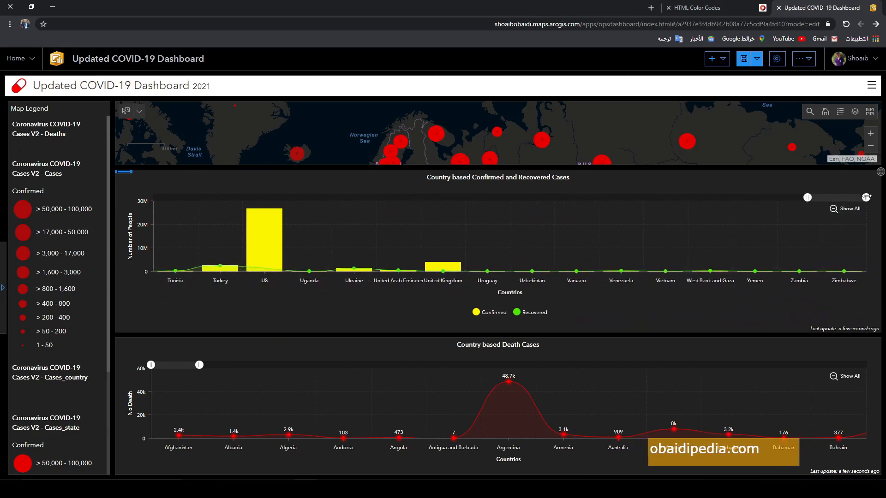
drag(866, 197, 834, 197)
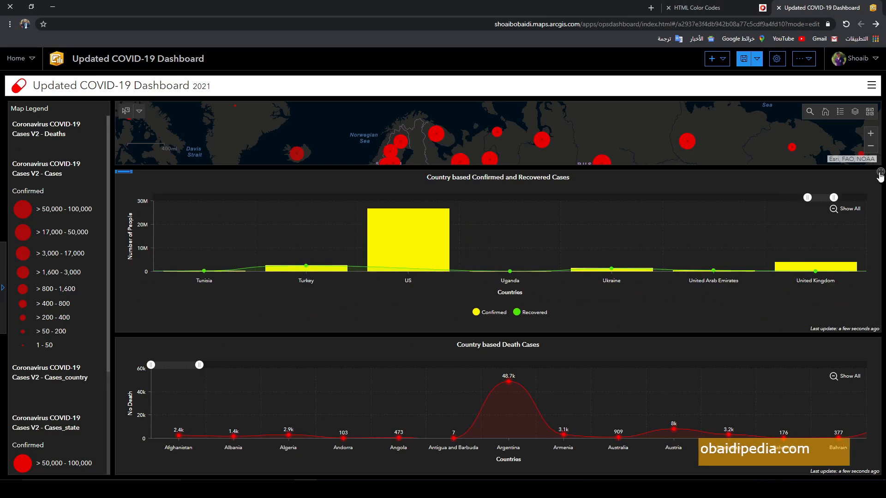
- Delete the confirmed and recovered chart from the dashboard, and reduce the death cases chart's height to enlarge the map
mouse_move(124, 176)
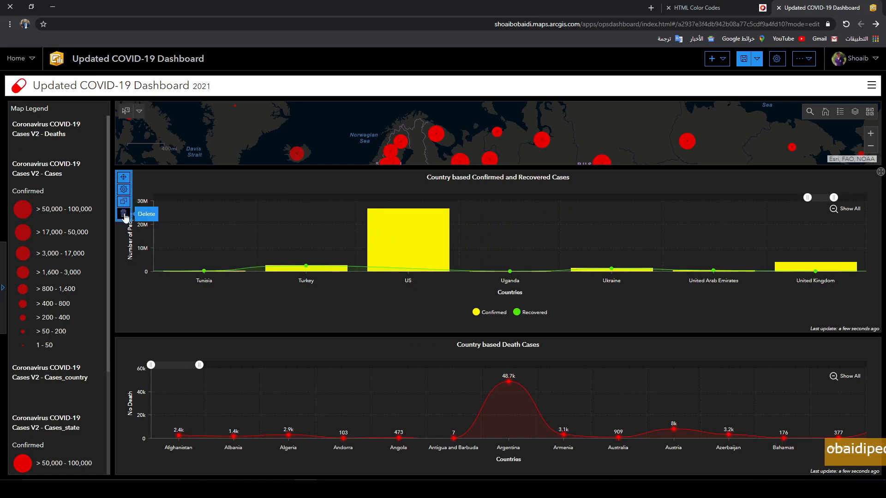
click(123, 214)
click(502, 288)
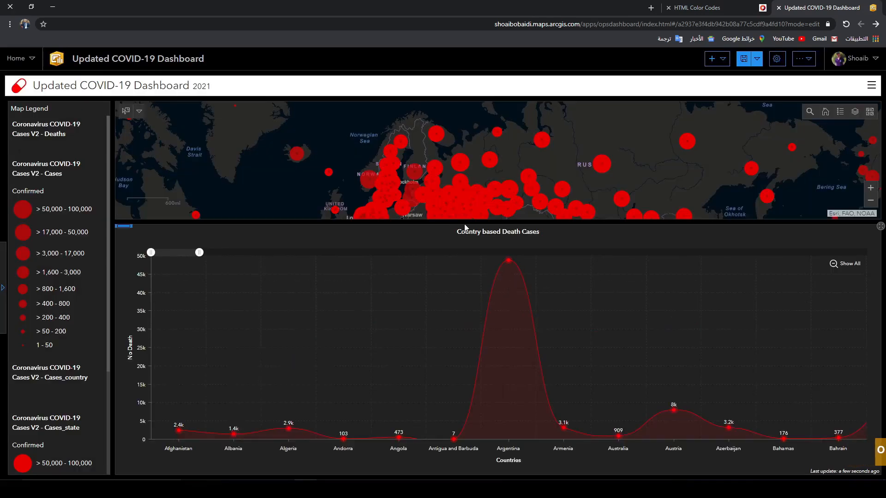
drag(465, 227, 468, 342)
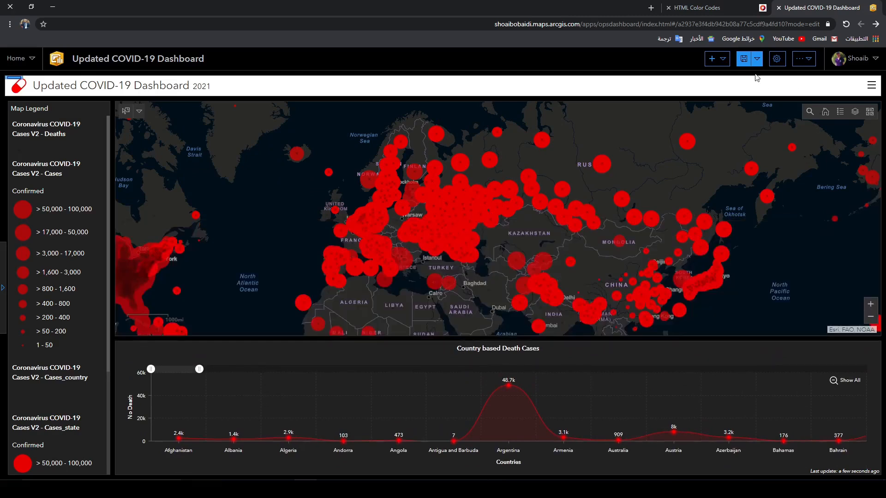